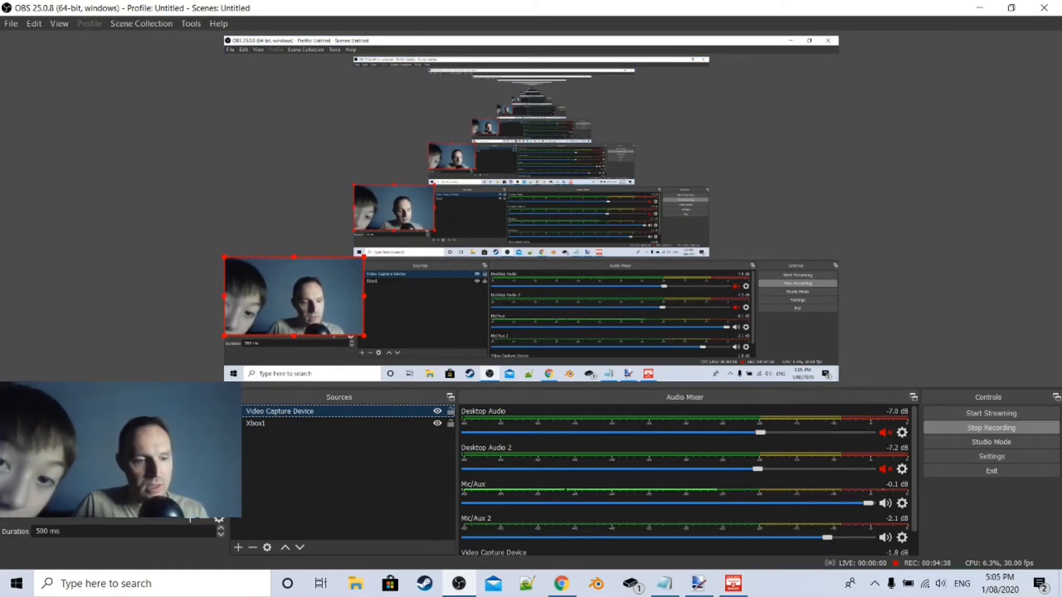
# Add a new scene named Scene 3.
pyautogui.click(8, 477)
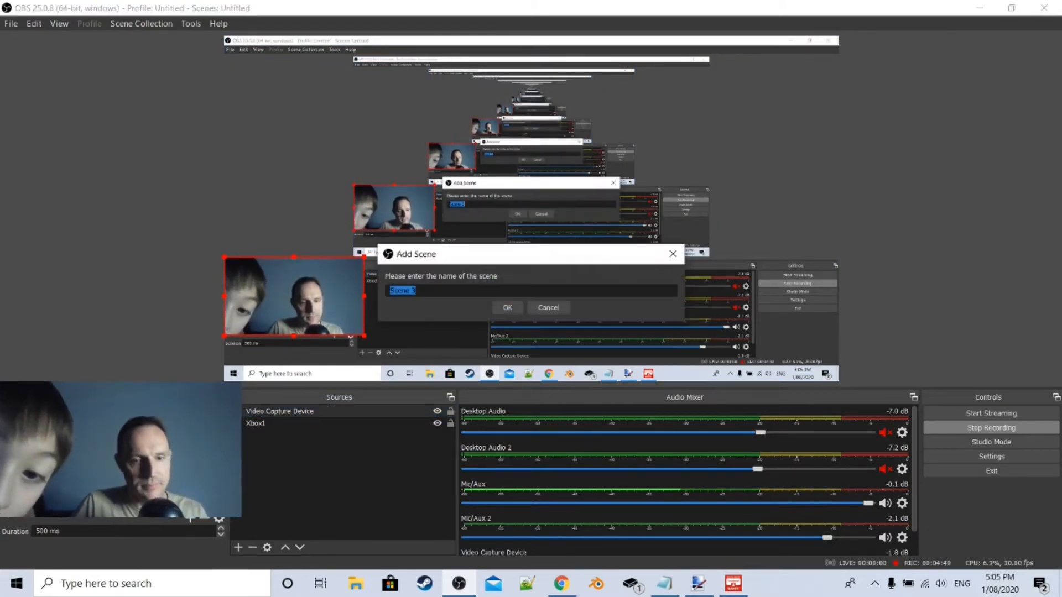
pyautogui.click(505, 306)
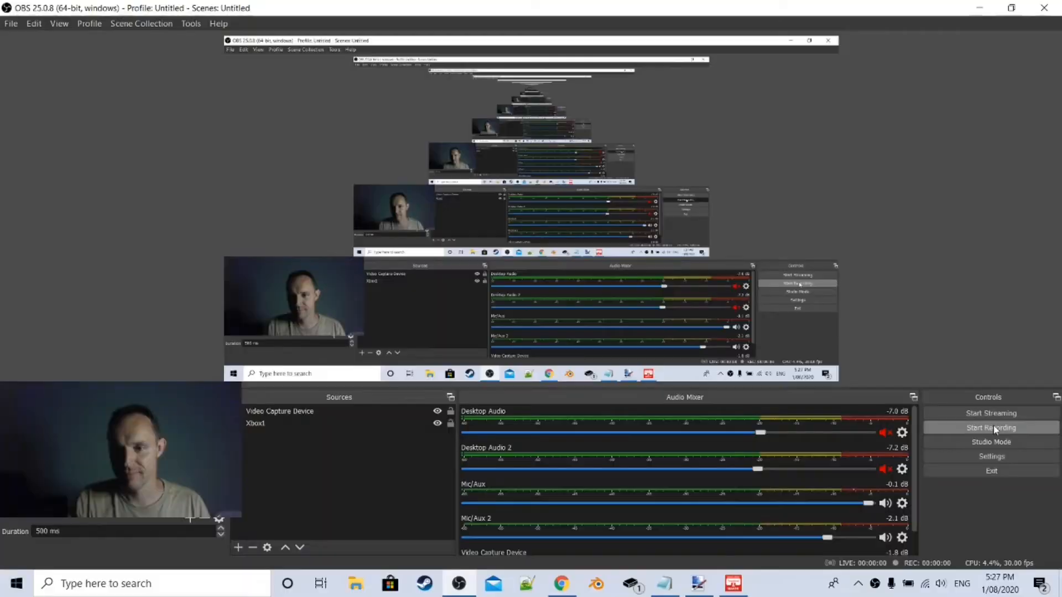
# Start recording and move the webcam image upward along the canvas's left edge so that it clears the scene list.
pyautogui.click(994, 429)
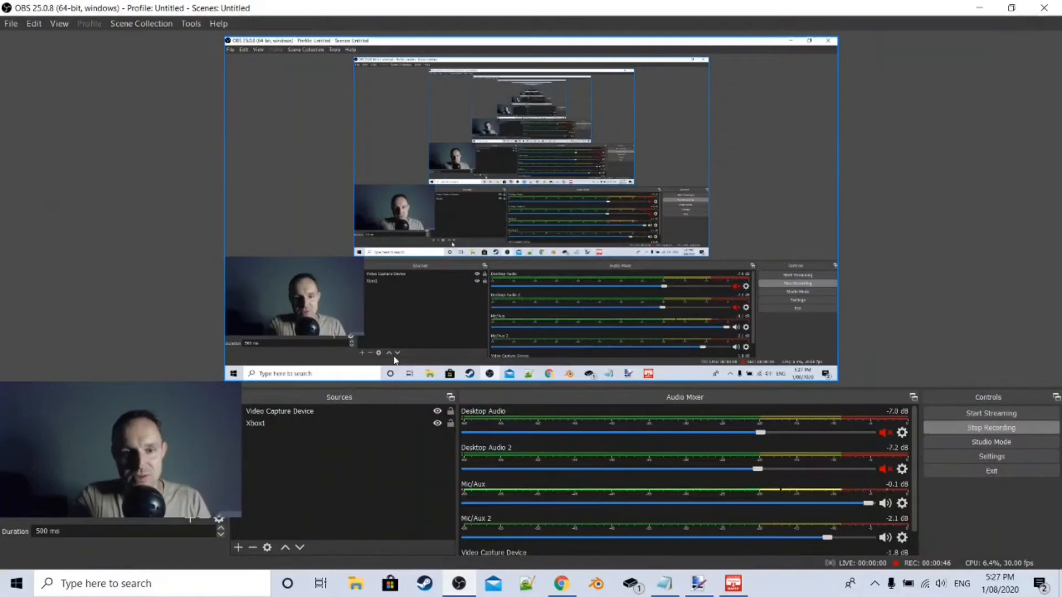
pyautogui.moveTo(302, 310); pyautogui.dragTo(305, 241)
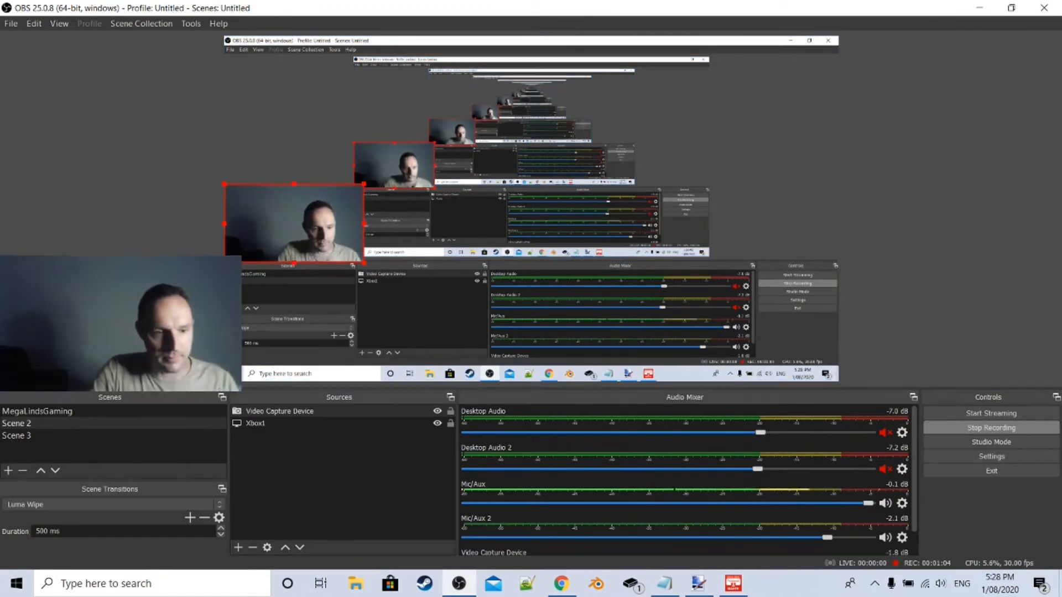
# Add a new scene named Scene 4.
pyautogui.click(8, 470)
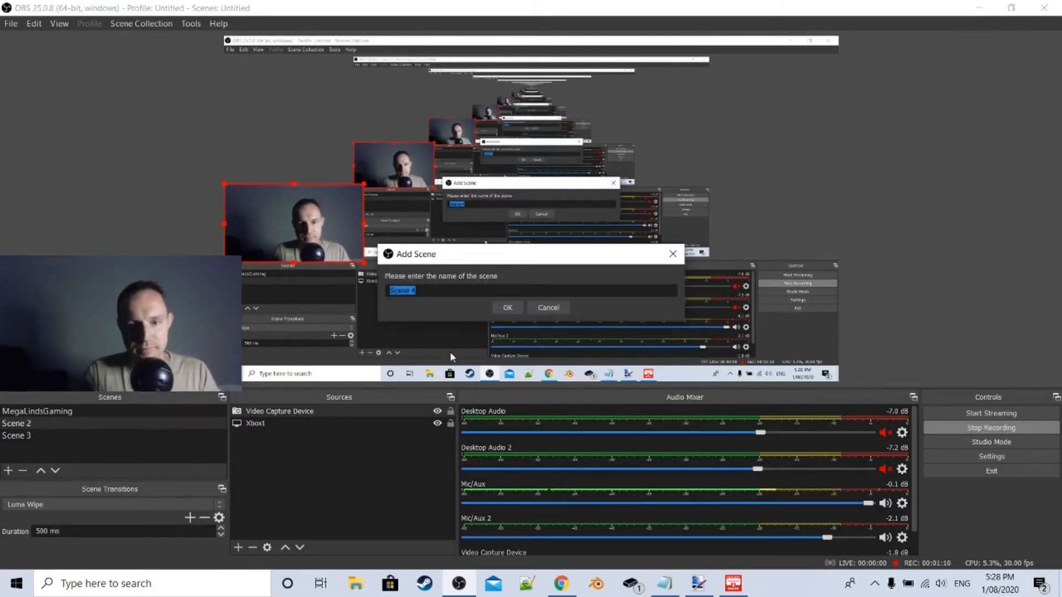
pyautogui.click(507, 308)
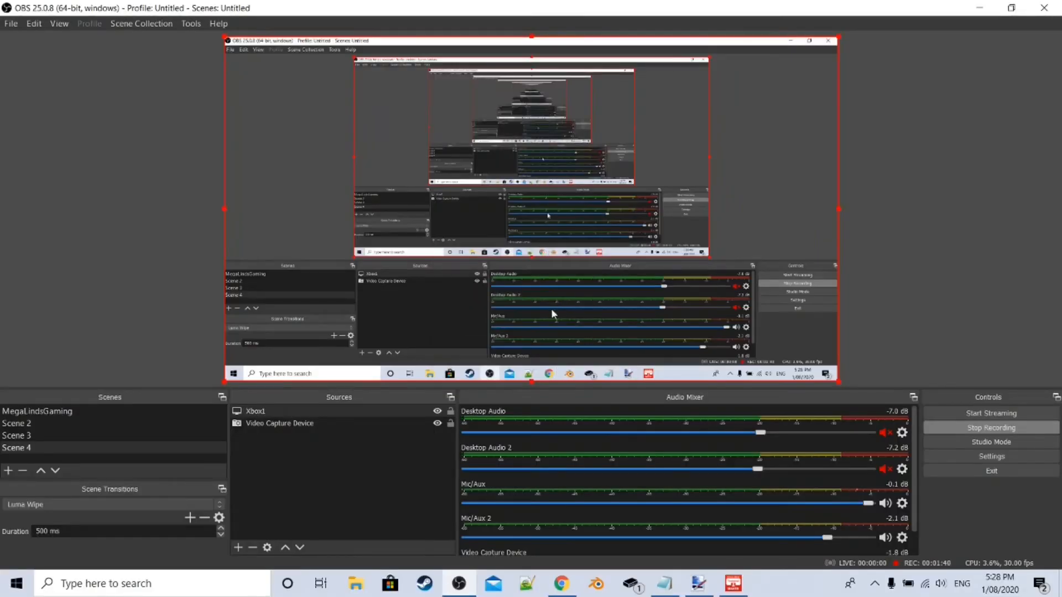
# Place Video Capture Device above Xbox1 in Scene 4's source order and position the webcam image at the canvas's top centre.
pyautogui.click(277, 424)
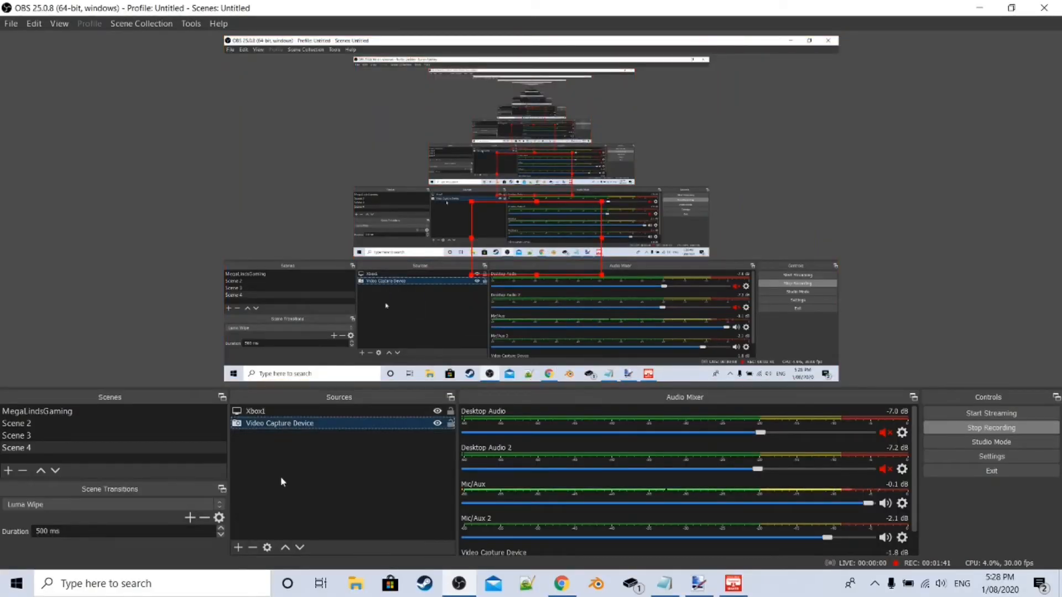
pyautogui.click(285, 546)
pyautogui.moveTo(527, 235); pyautogui.dragTo(525, 70)
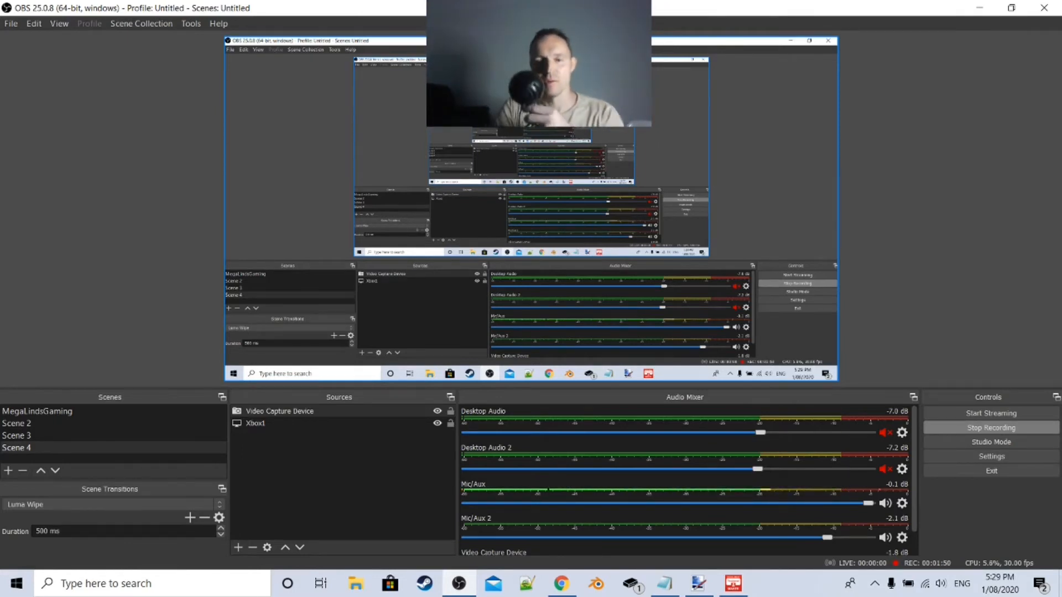
pyautogui.click(110, 326)
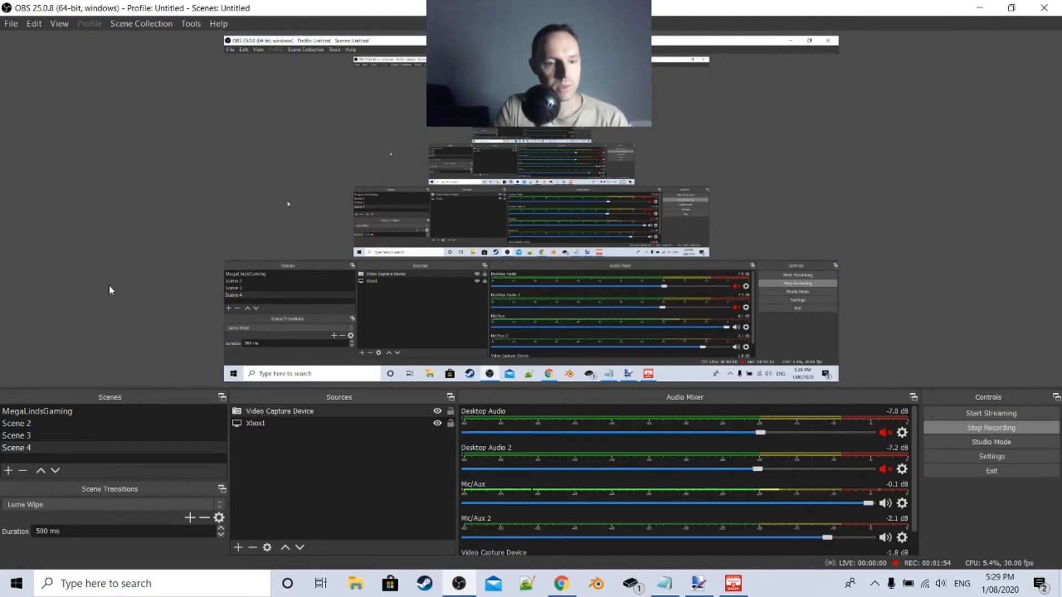
pyautogui.click(336, 264)
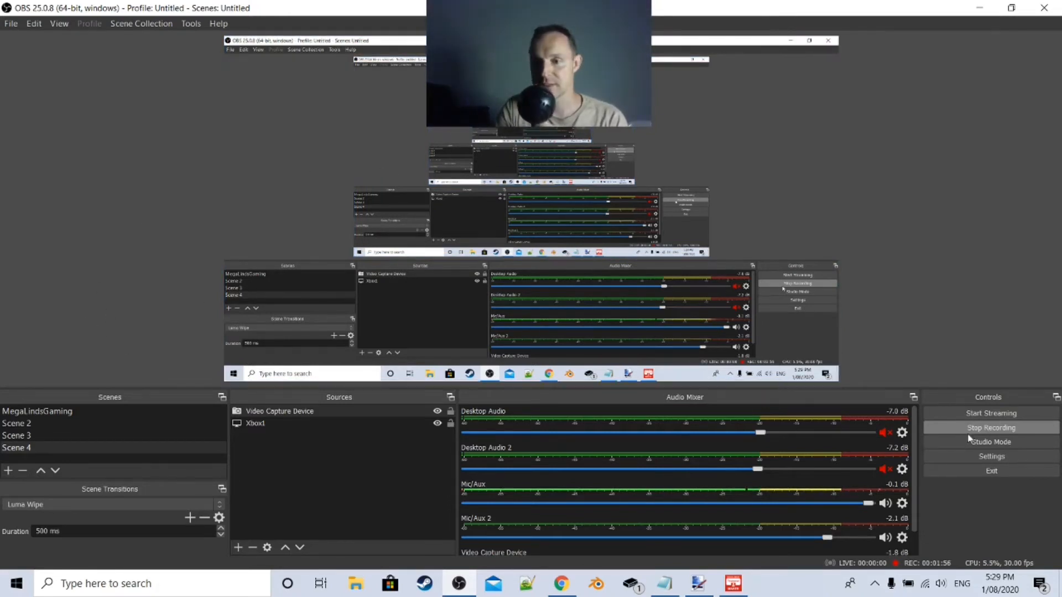
# Assign 7 as the hotkey for switching to Scene 4 and save the settings.
pyautogui.click(984, 456)
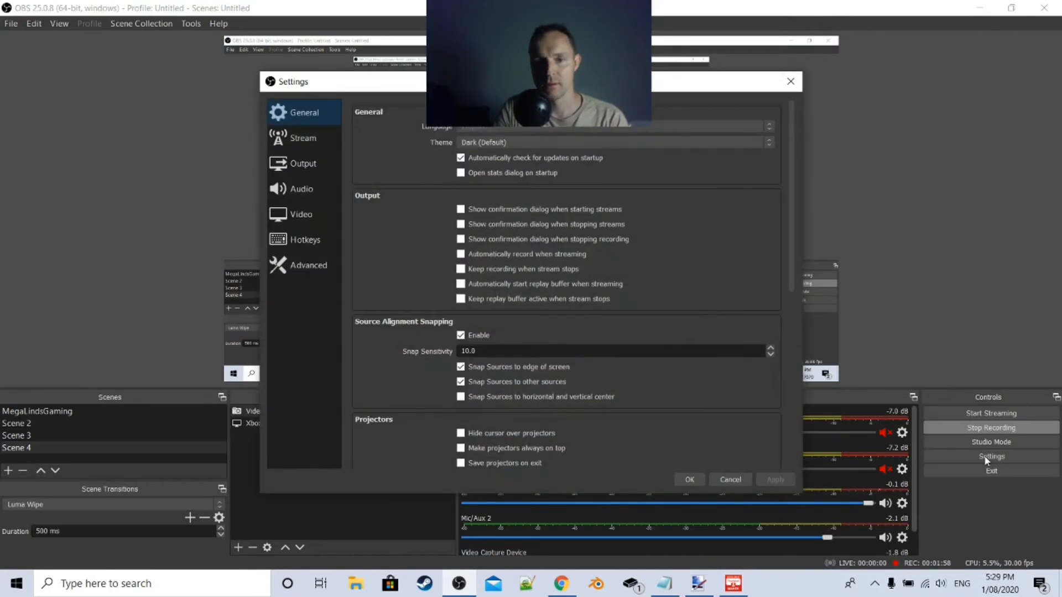
pyautogui.click(299, 240)
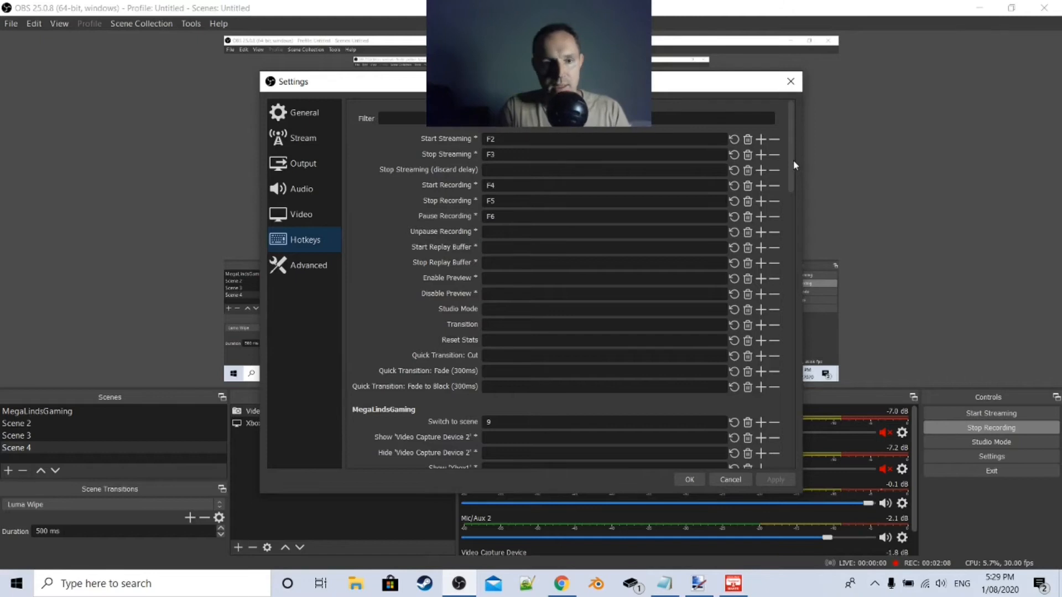
pyautogui.moveTo(793, 160); pyautogui.dragTo(794, 227)
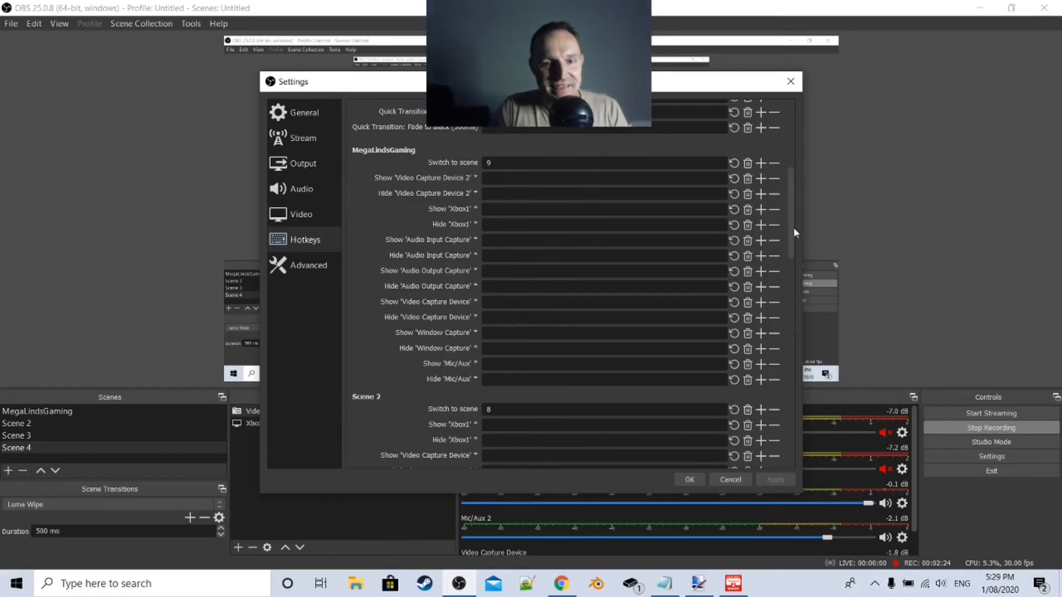
pyautogui.moveTo(793, 227)
pyautogui.mouseDown()
pyautogui.moveTo(794, 287)
pyautogui.moveTo(784, 211)
pyautogui.moveTo(791, 238)
pyautogui.mouseUp()
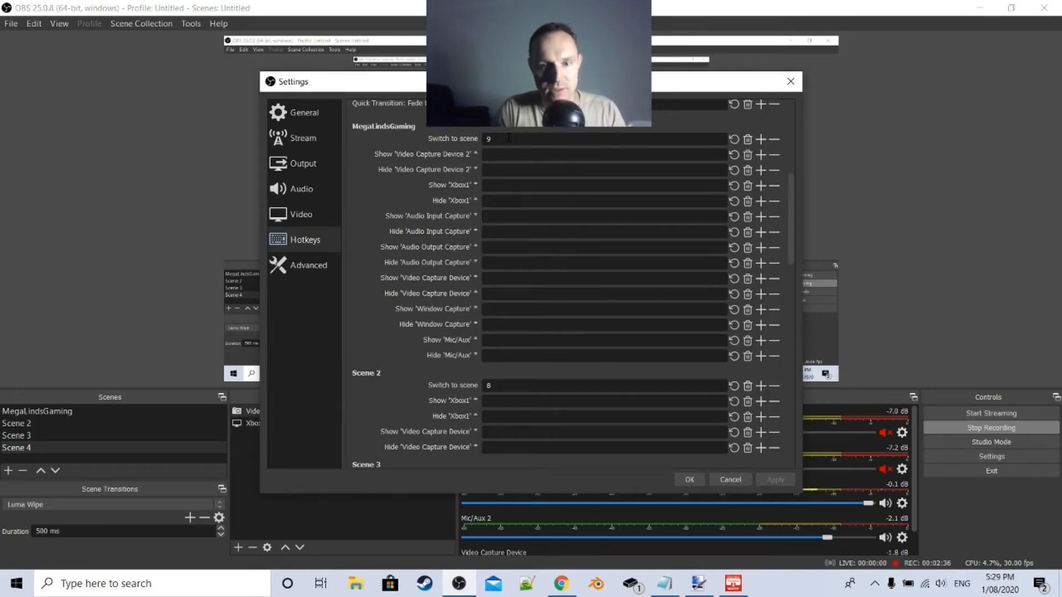
pyautogui.moveTo(792, 238); pyautogui.dragTo(795, 284)
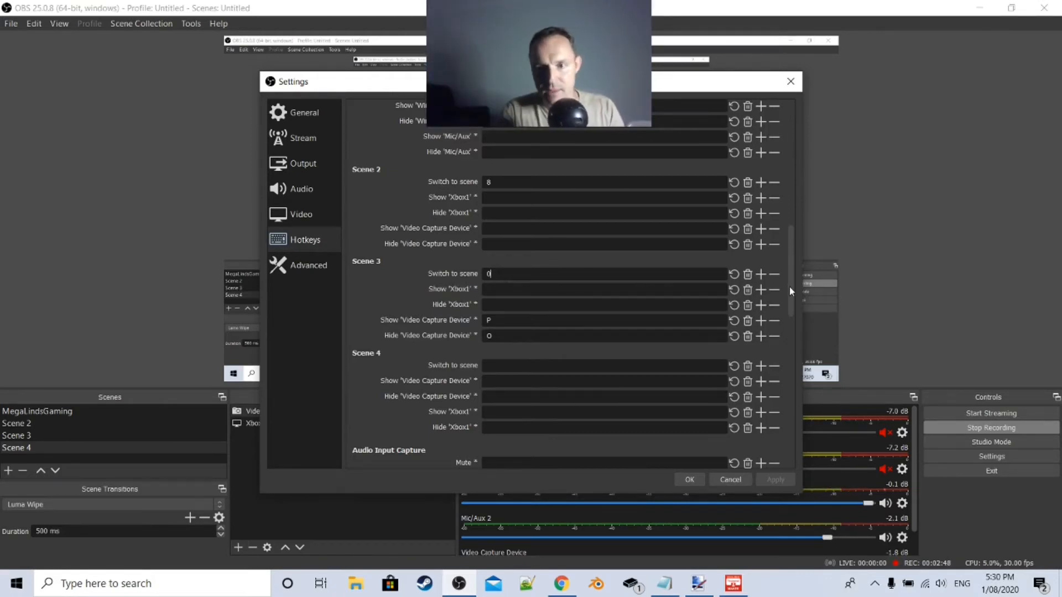
pyautogui.moveTo(790, 287); pyautogui.dragTo(791, 323)
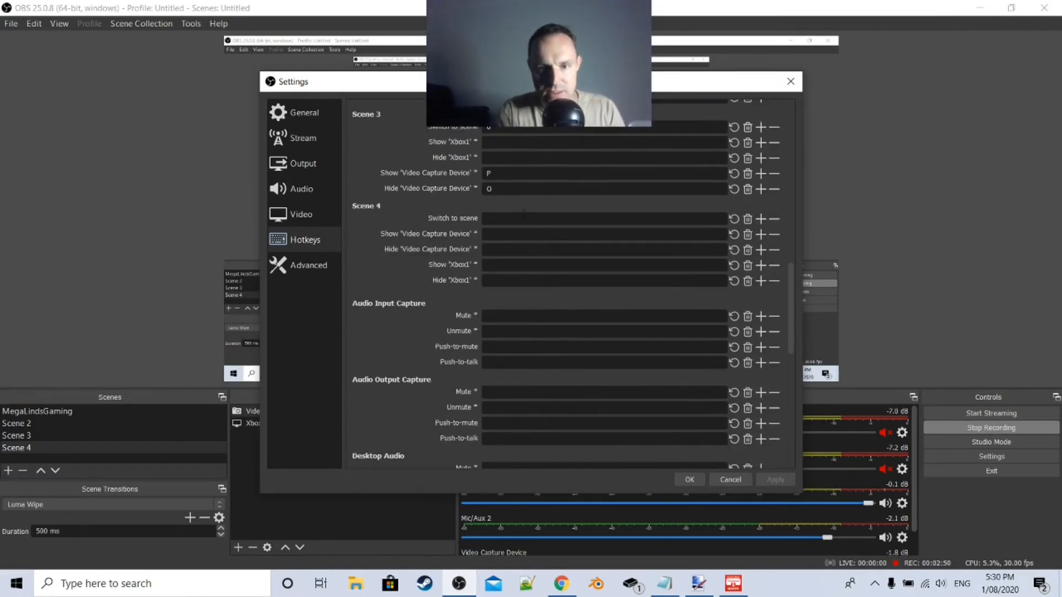
pyautogui.press('7')
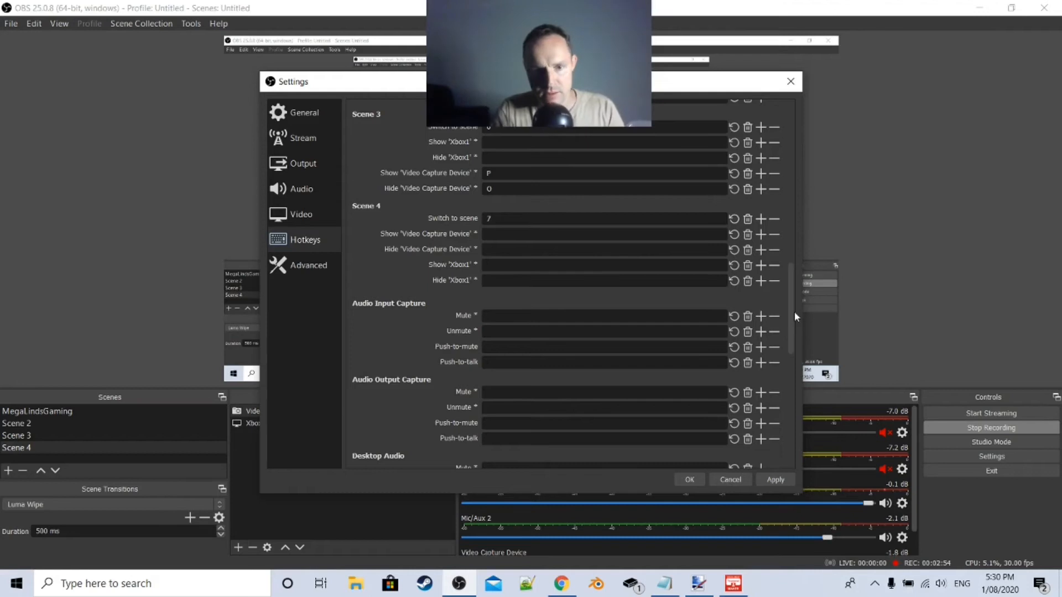
pyautogui.moveTo(794, 312); pyautogui.dragTo(784, 290)
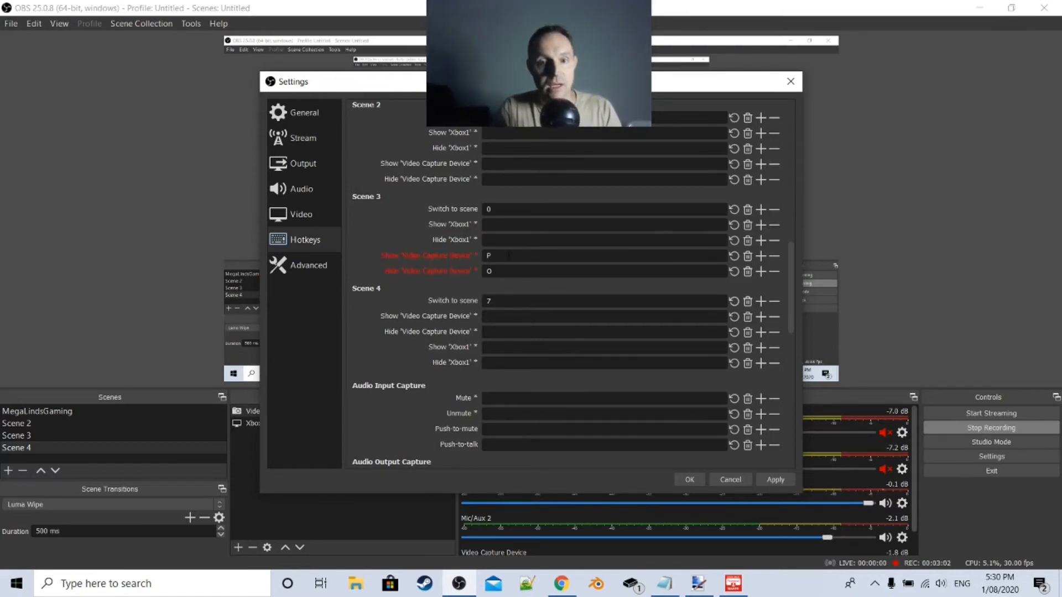
pyautogui.moveTo(508, 256)
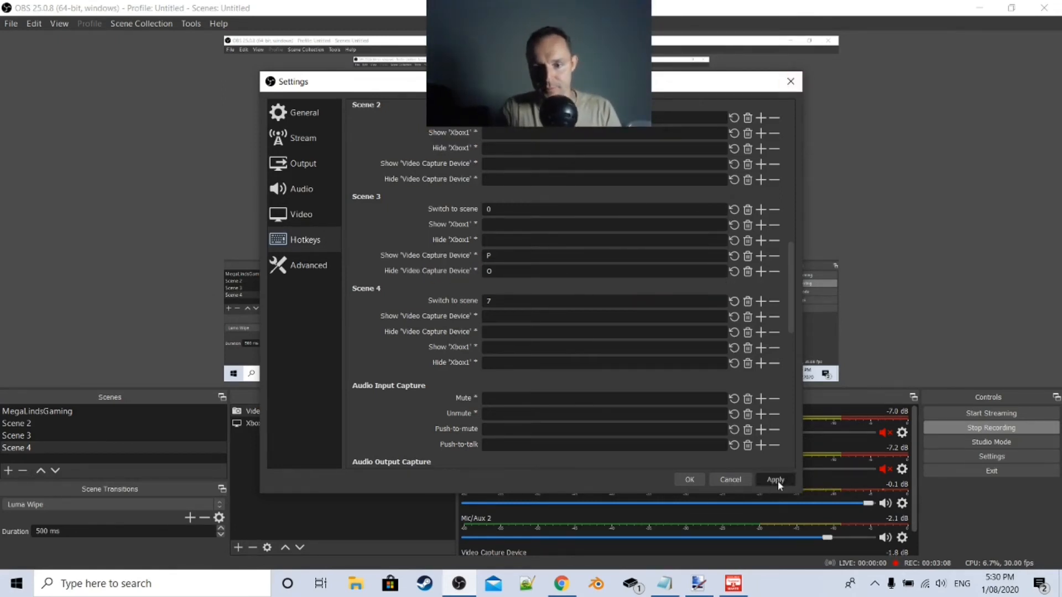
pyautogui.click(688, 479)
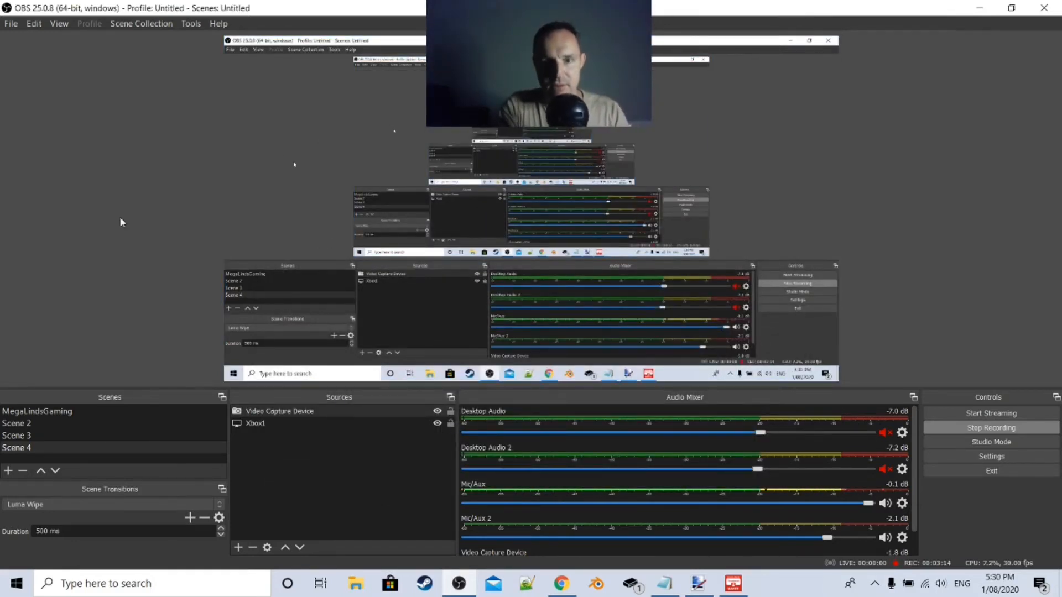
# Test the scene hotkeys by switching to Scene 2, MegaLindsGaming, Scene 3 and Scene 4 in turn.
pyautogui.press('2')
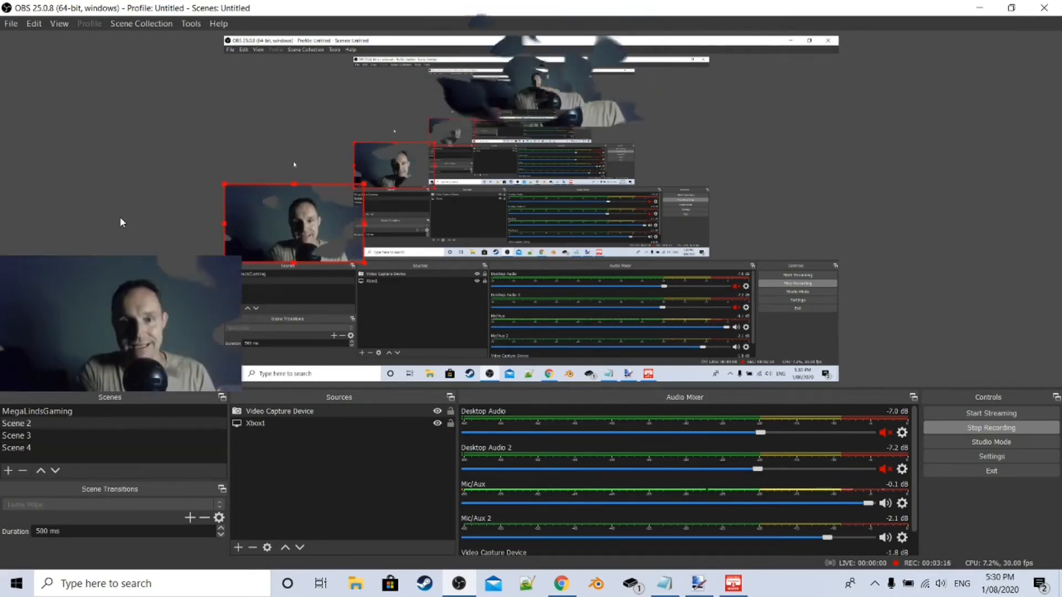
pyautogui.press('1')
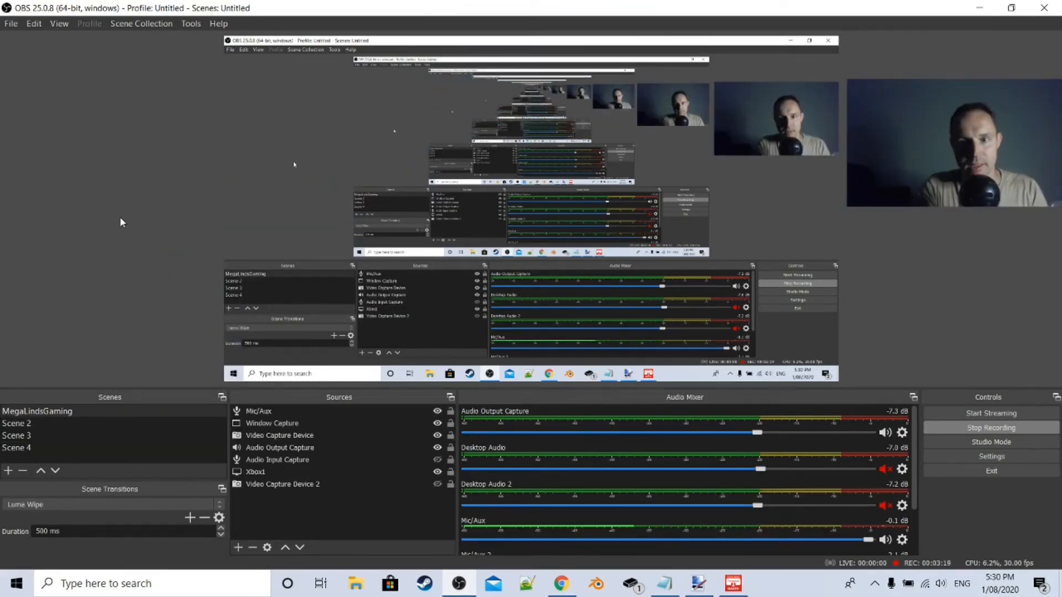
pyautogui.press('3')
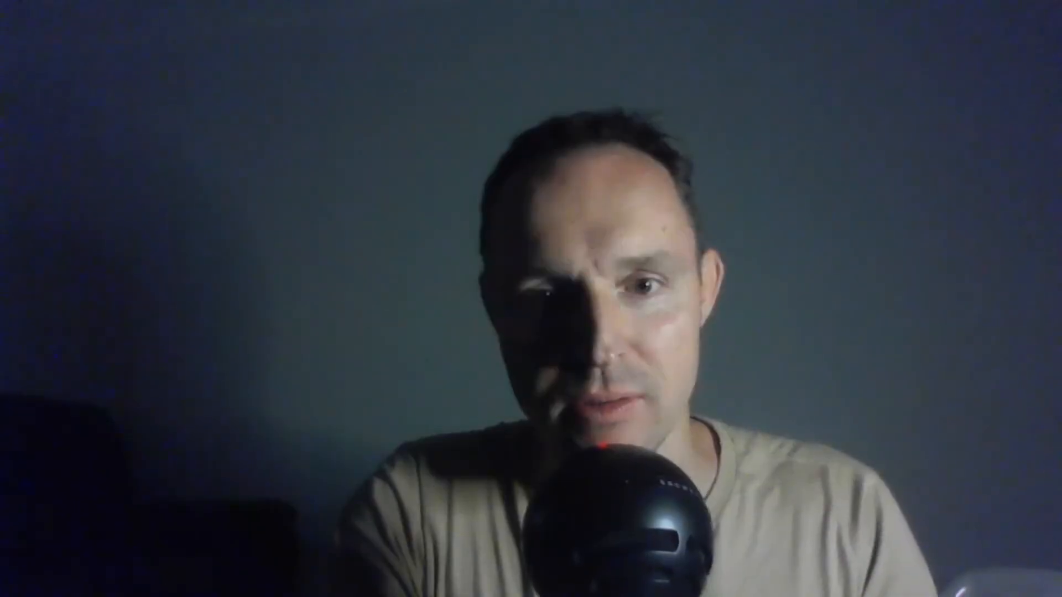
pyautogui.press('4')
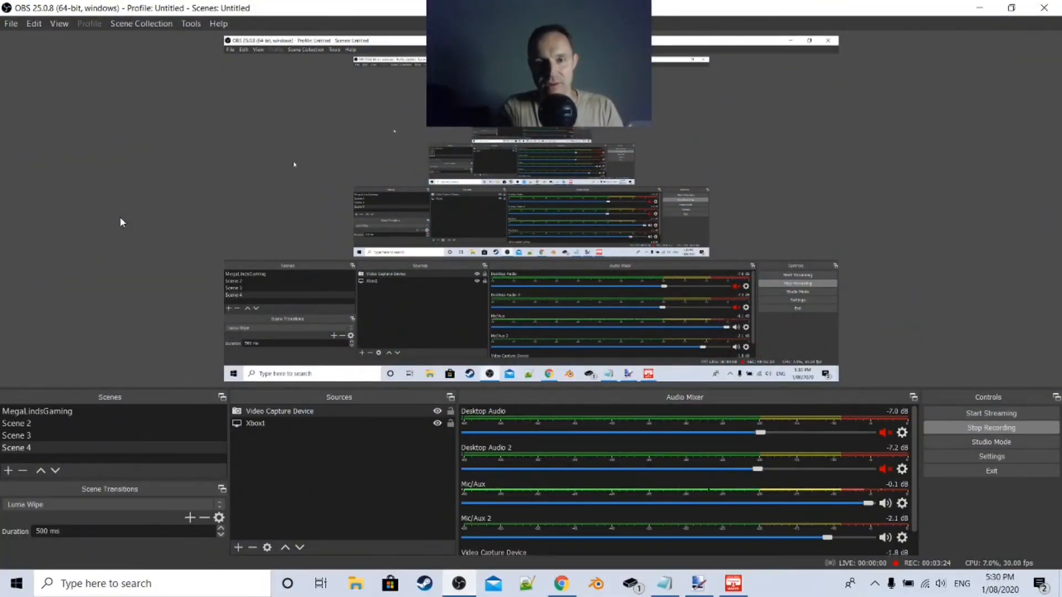
# Switch to Scene 3 and use its hotkeys to hide and show Video Capture Device repeatedly, leaving it hidden.
pyautogui.press('3')
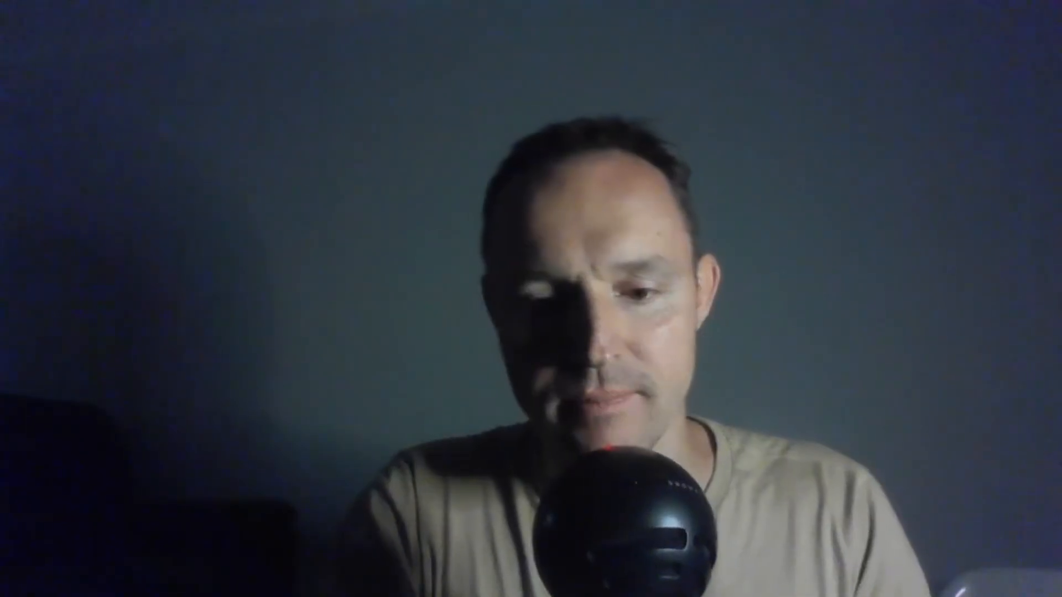
pyautogui.press('5')
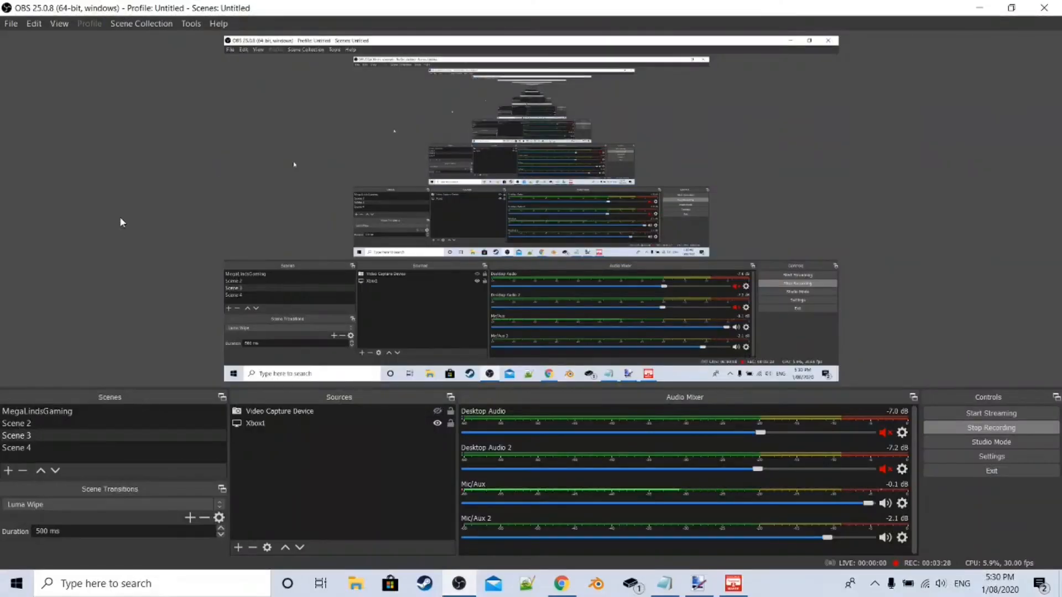
pyautogui.press('5')
pyautogui.press('5')
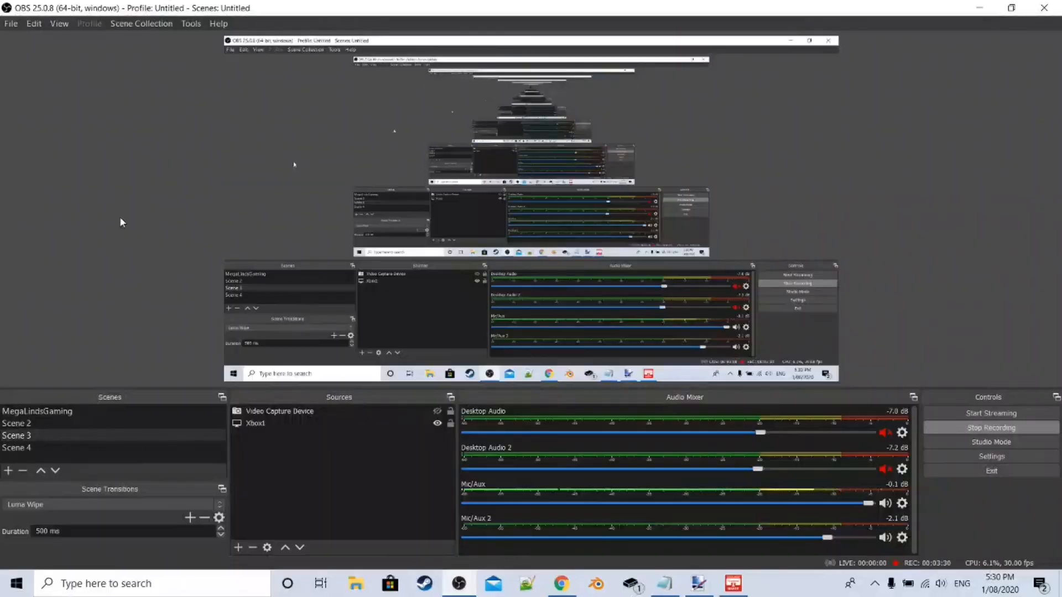
pyautogui.press('5')
pyautogui.press('5')
pyautogui.press('5')
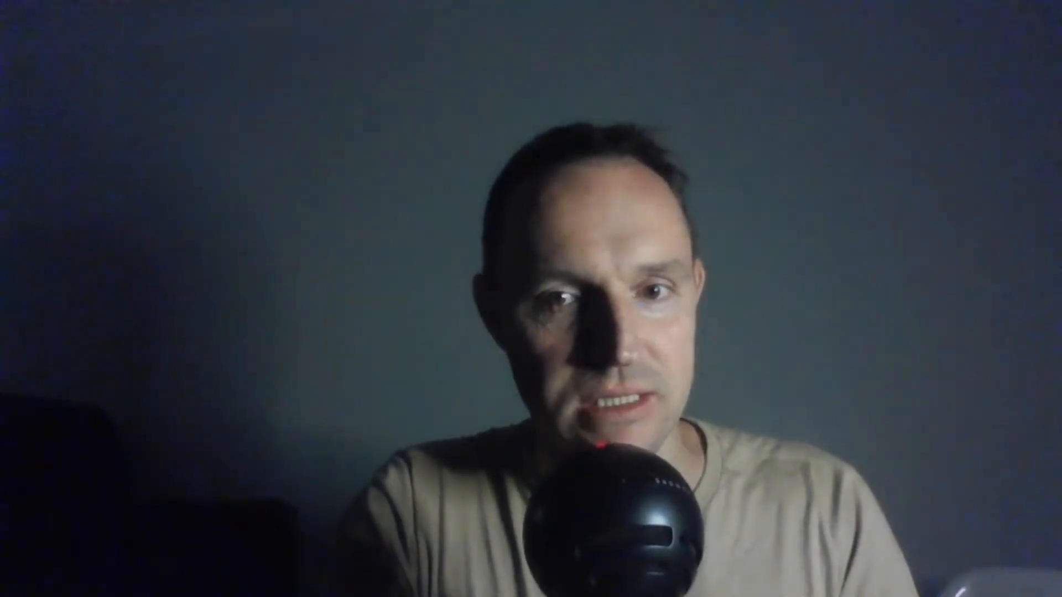
pyautogui.press('5')
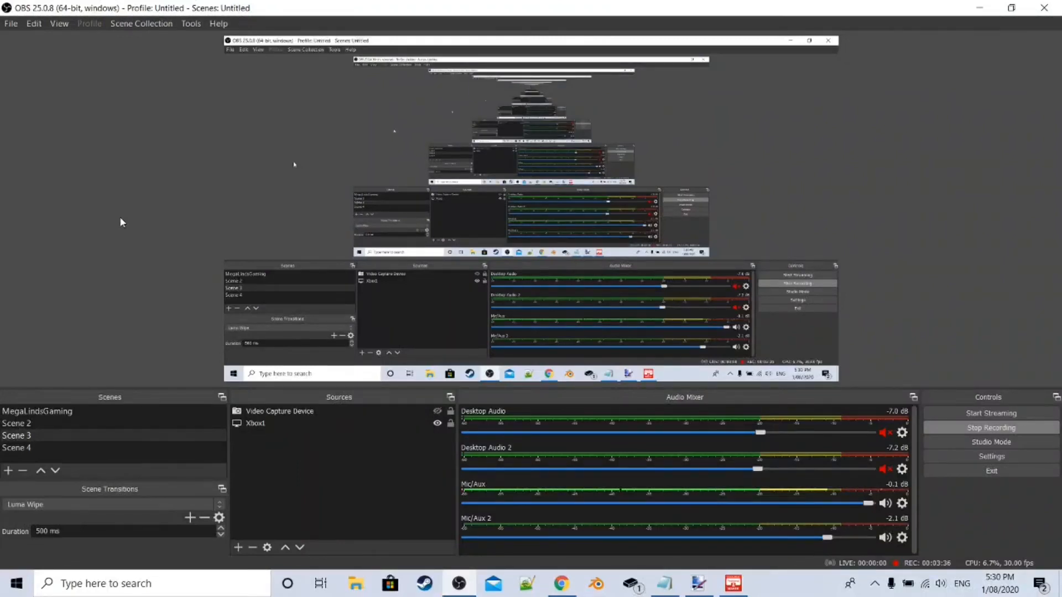
# Cycle through the four scenes again with their hotkeys, finishing on MegaLindsGaming.
pyautogui.press('4')
pyautogui.press('2')
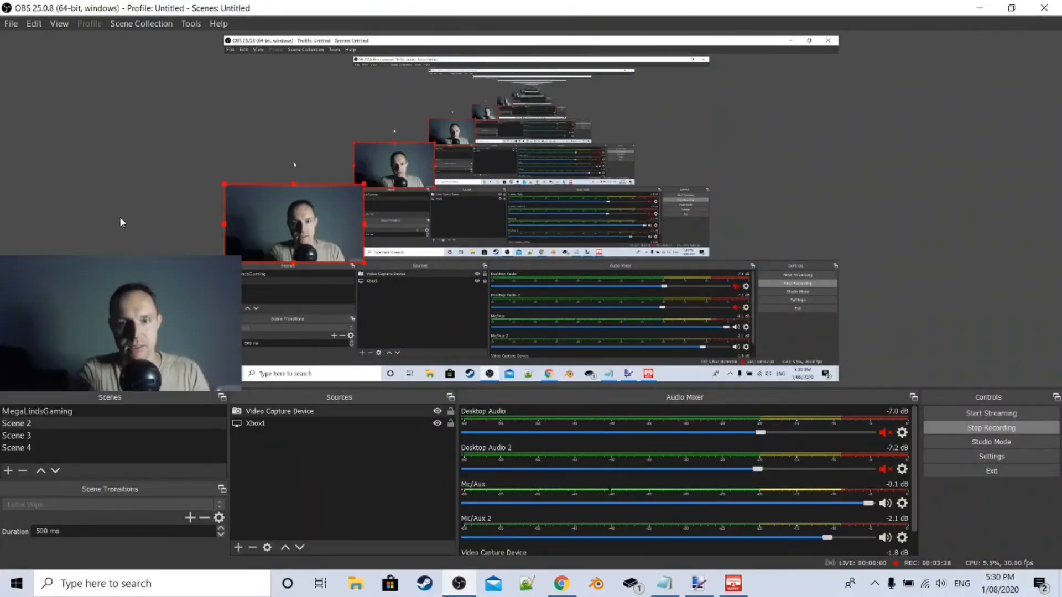
pyautogui.press('1')
pyautogui.press('3')
pyautogui.press('4')
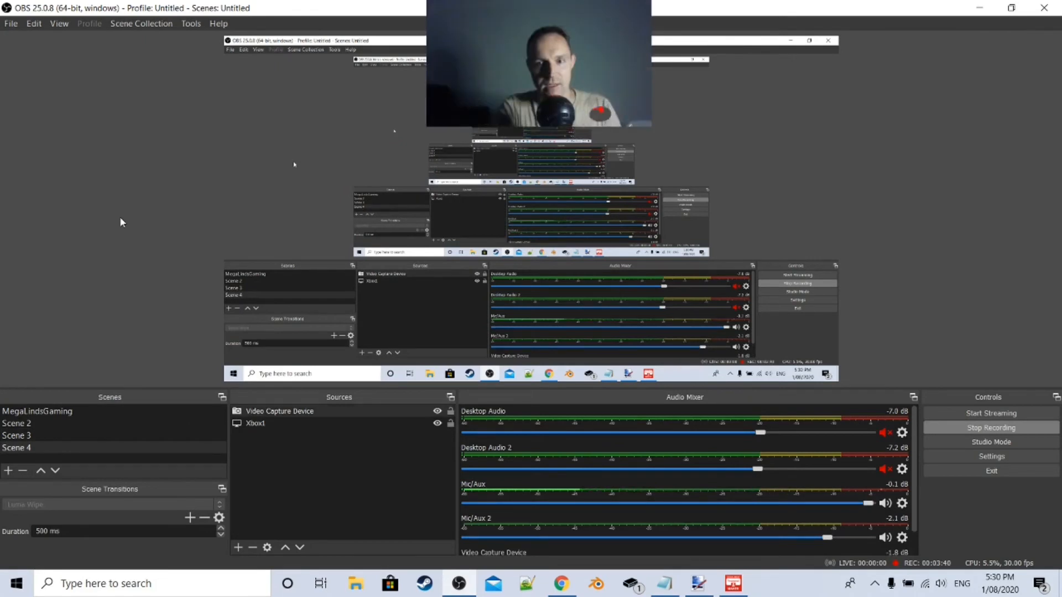
pyautogui.press('2')
pyautogui.press('3')
pyautogui.press('1')
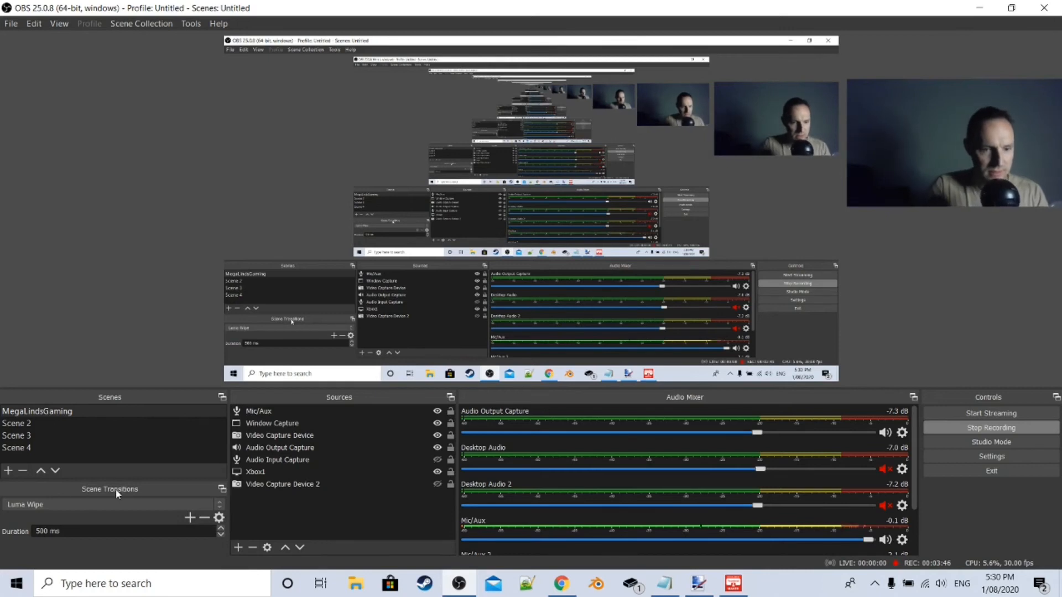
# Choose Luma Wipe as the scene transition and open its properties.
pyautogui.click(68, 505)
pyautogui.click(68, 506)
pyautogui.click(68, 505)
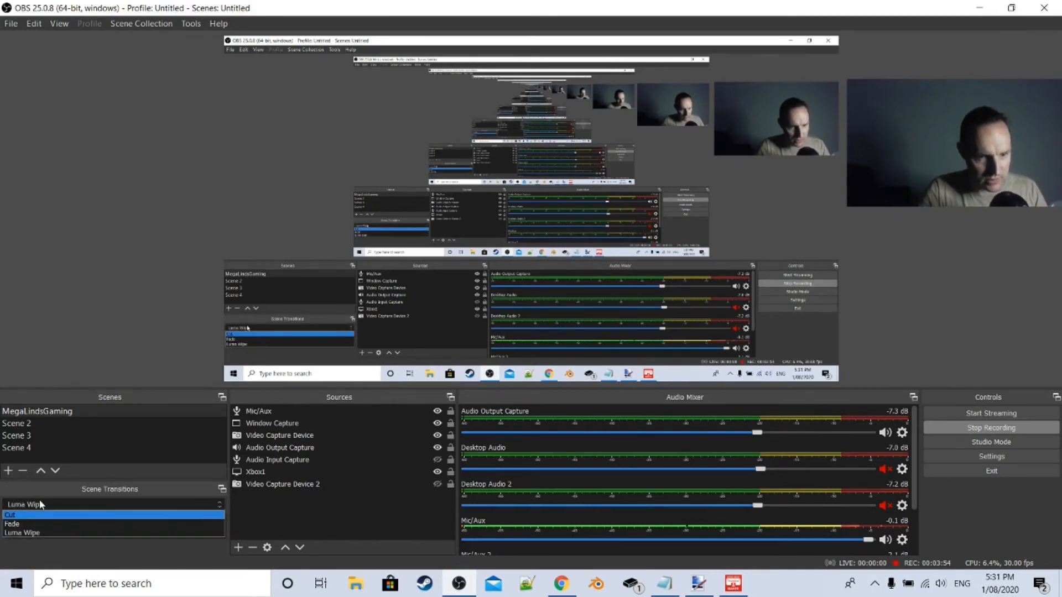
pyautogui.click(99, 533)
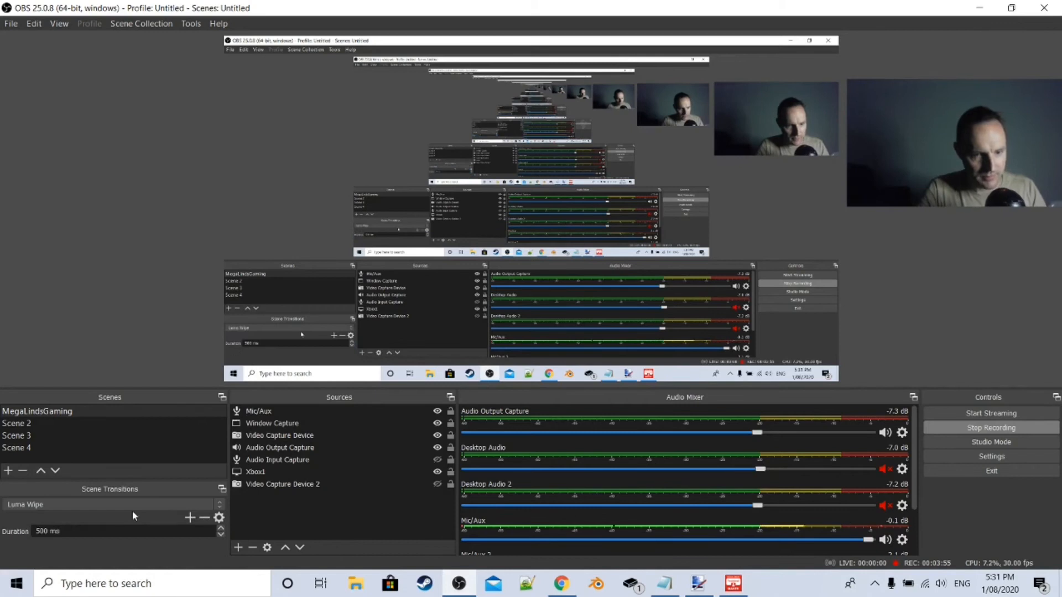
pyautogui.click(219, 518)
pyautogui.click(243, 538)
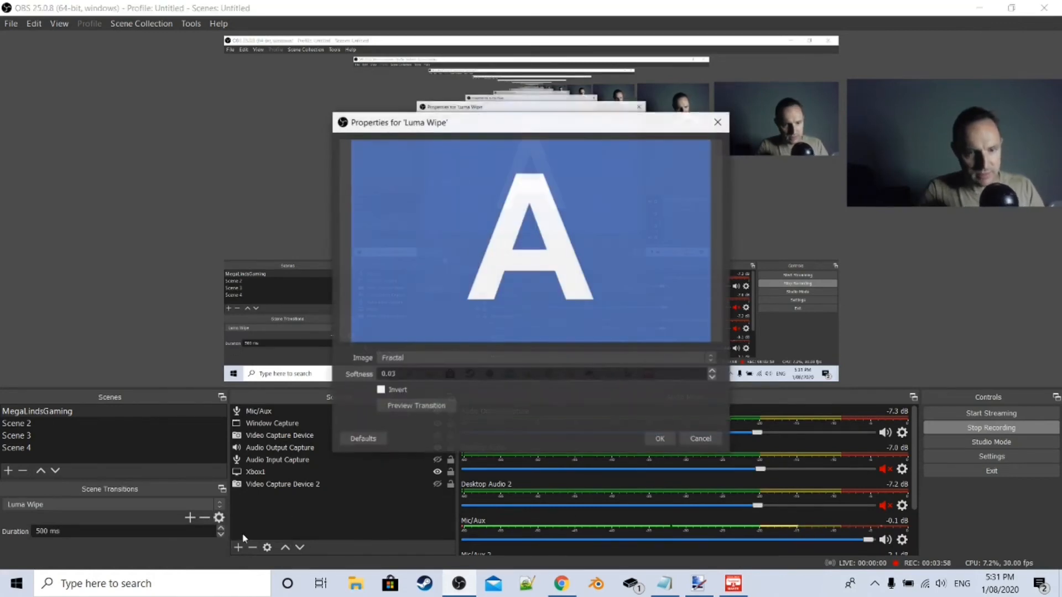
# Set the Luma Wipe image to Clock and preview the transition.
pyautogui.click(397, 360)
pyautogui.press('Down')
pyautogui.press('Down')
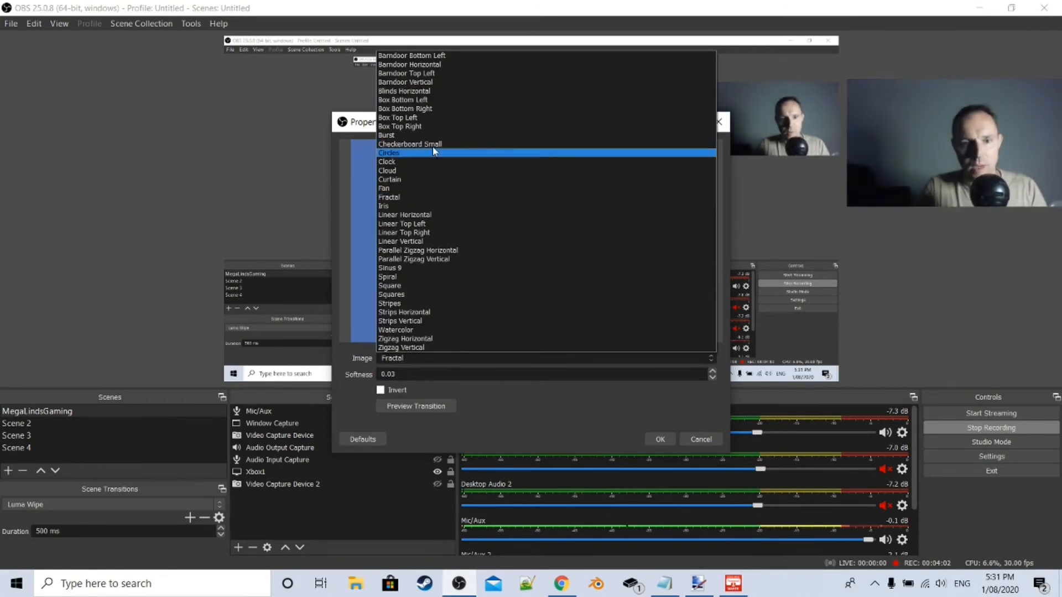
pyautogui.click(395, 161)
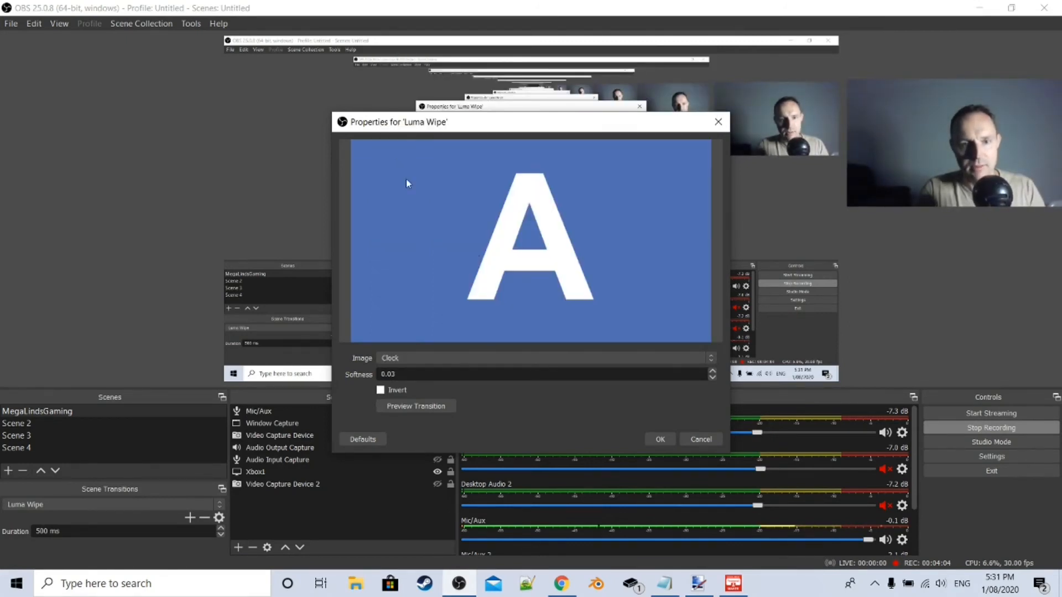
pyautogui.click(405, 409)
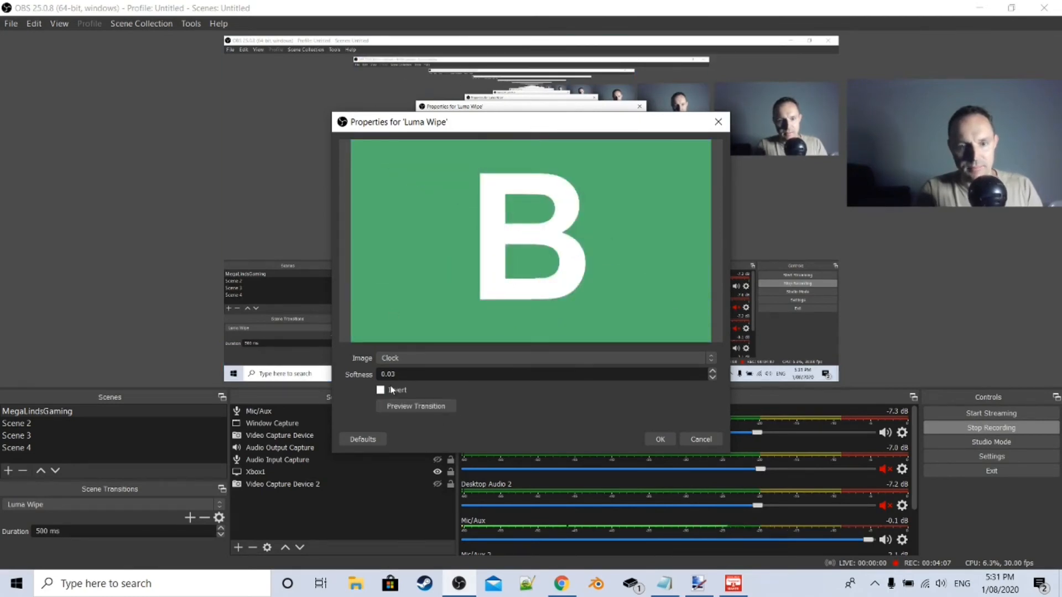
# Try the Stripes and Box Bottom Right images for the Luma Wipe, previewing the transition with each.
pyautogui.click(382, 358)
pyautogui.click(387, 303)
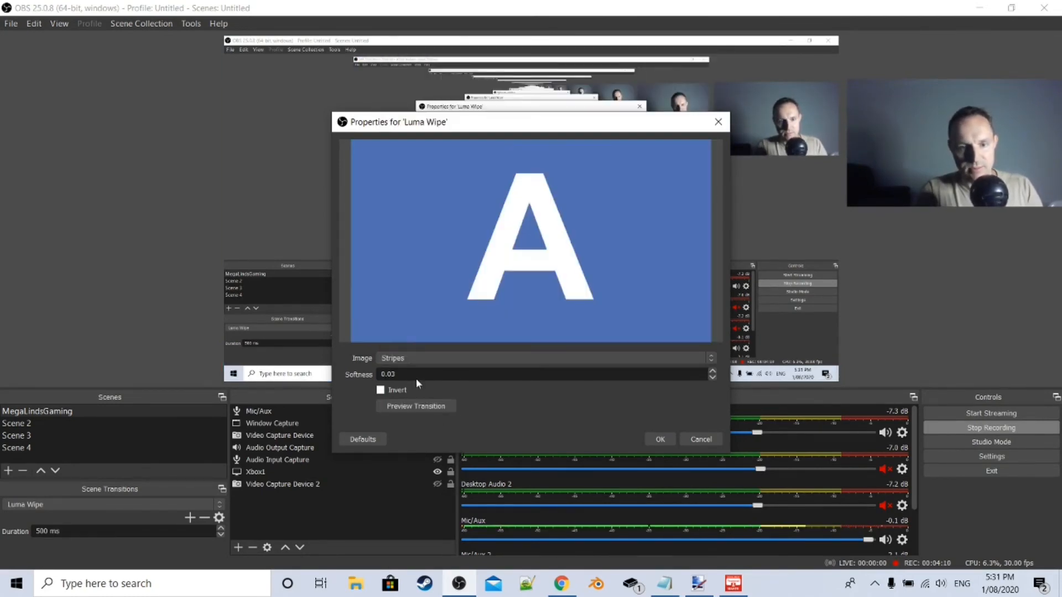
pyautogui.click(424, 408)
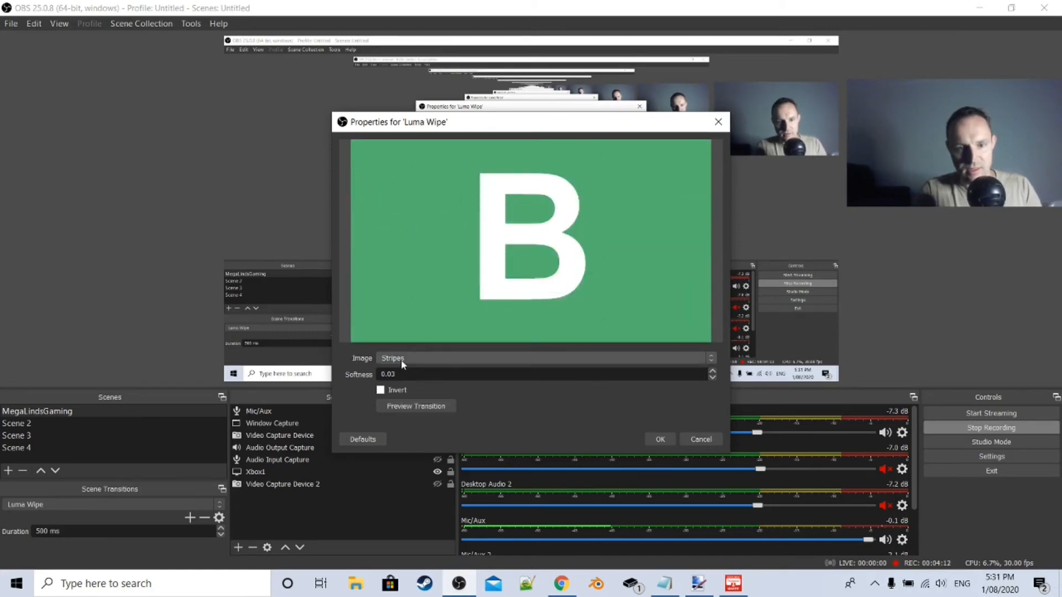
pyautogui.click(399, 358)
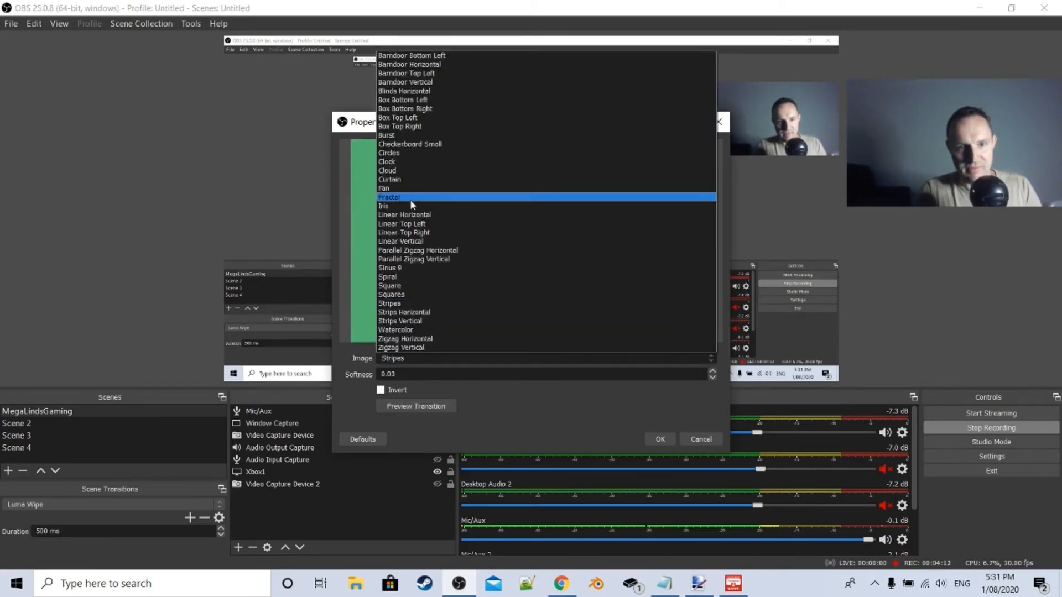
pyautogui.click(408, 109)
pyautogui.click(394, 406)
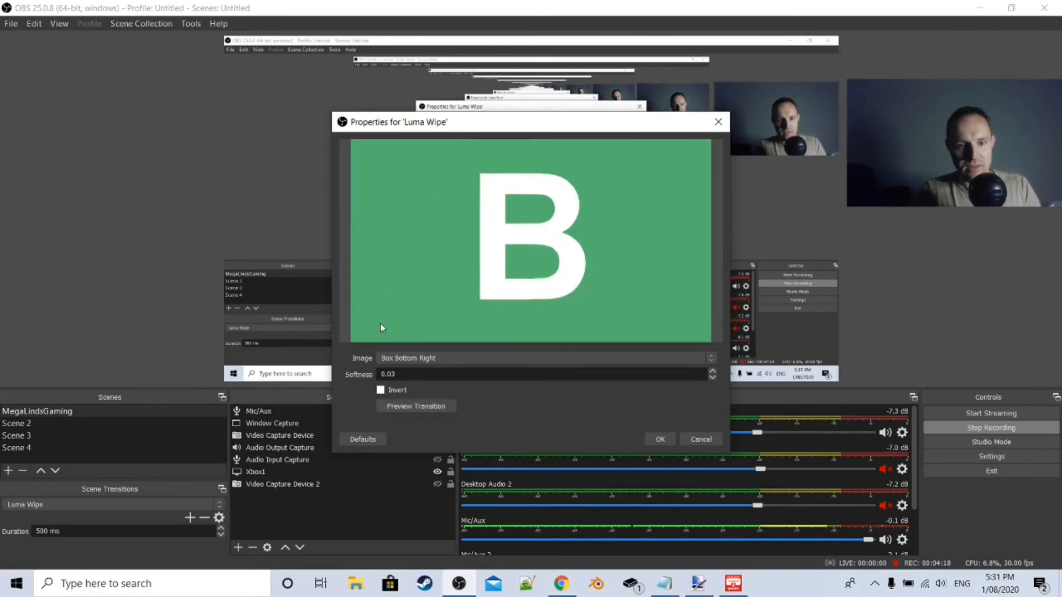
# Set the wipe image to Fan, preview it normally and inverted, and turn Invert back off.
pyautogui.click(403, 358)
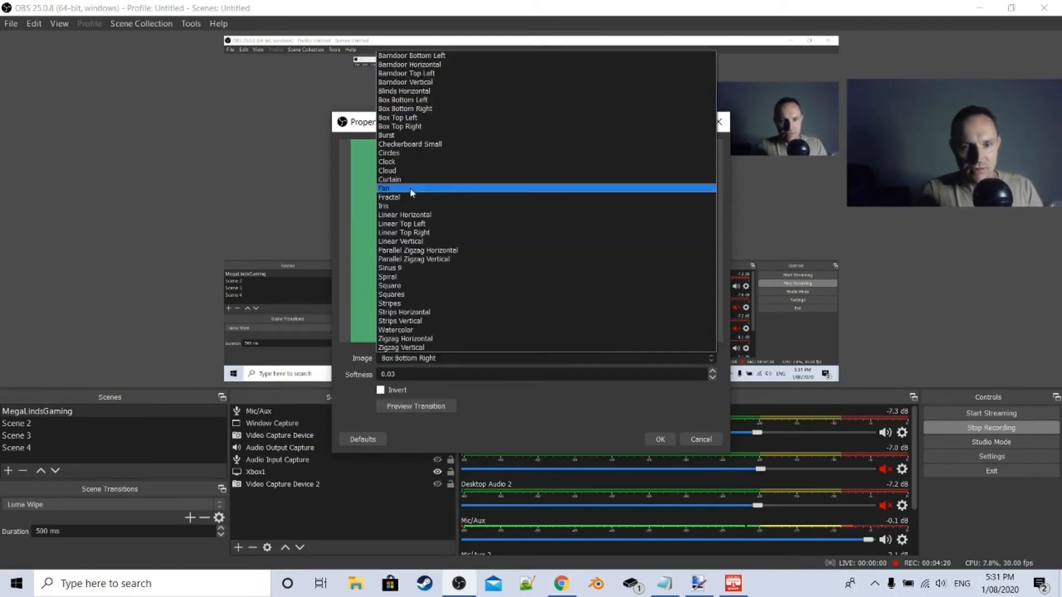
pyautogui.click(394, 188)
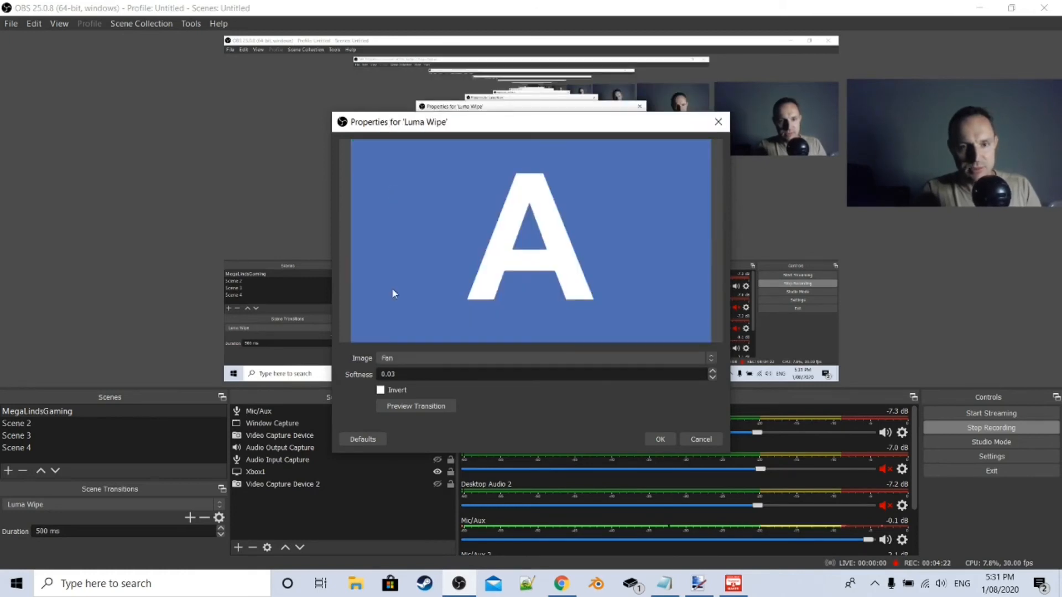
pyautogui.click(396, 407)
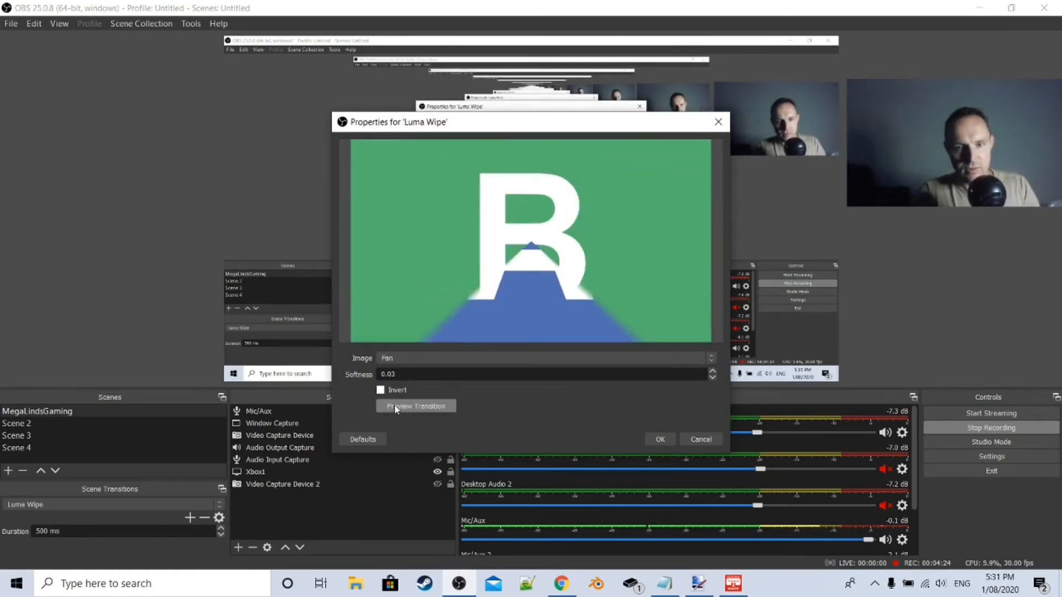
pyautogui.click(387, 390)
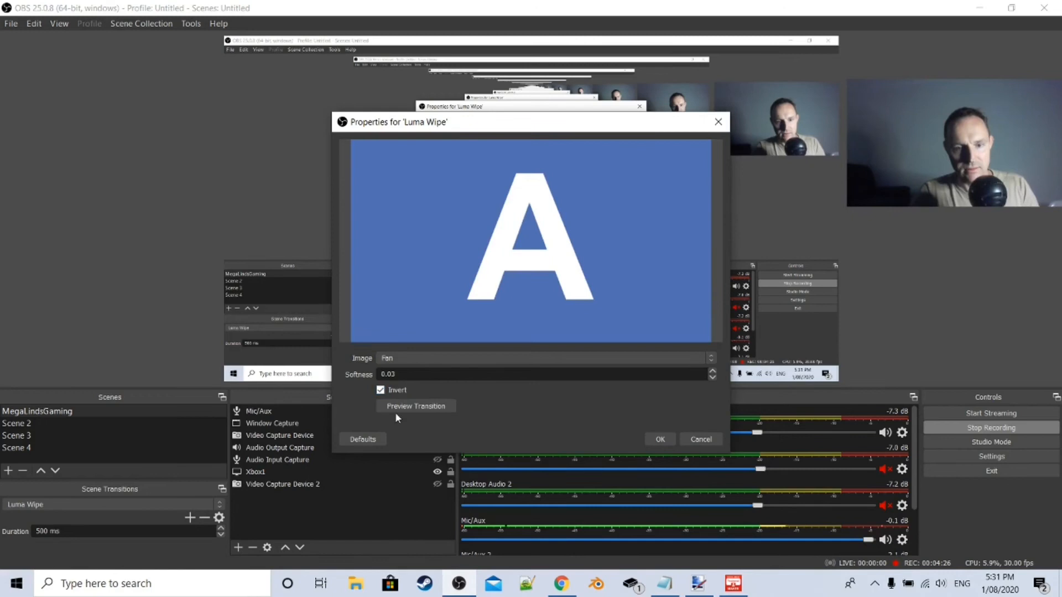
pyautogui.click(394, 407)
pyautogui.click(381, 390)
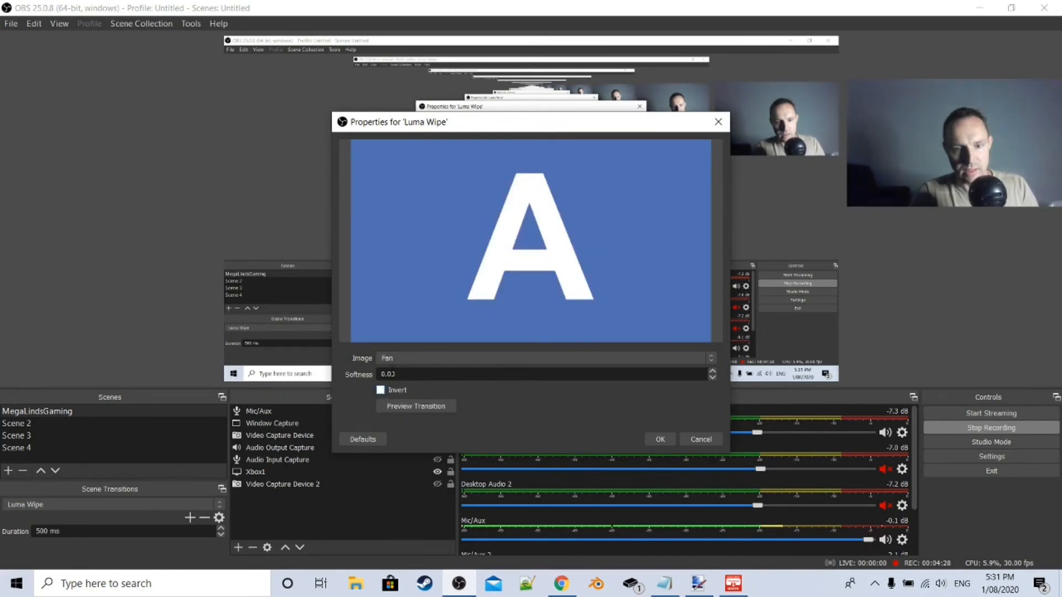
# Set the wipe image to Fractal, preview it normally and inverted, and accept the properties with Invert off.
pyautogui.click(394, 358)
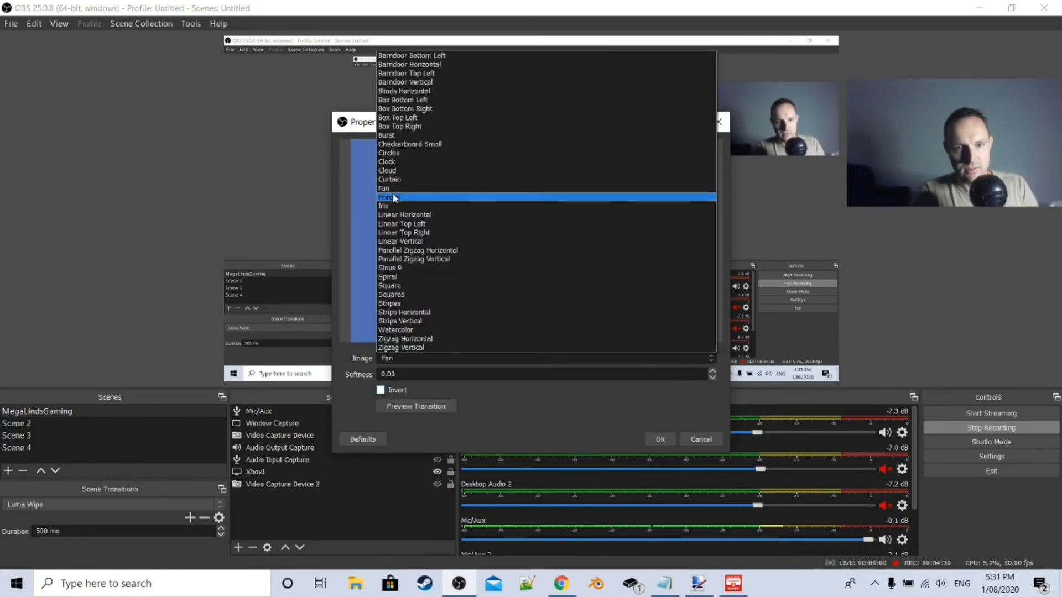
pyautogui.click(393, 197)
pyautogui.click(404, 408)
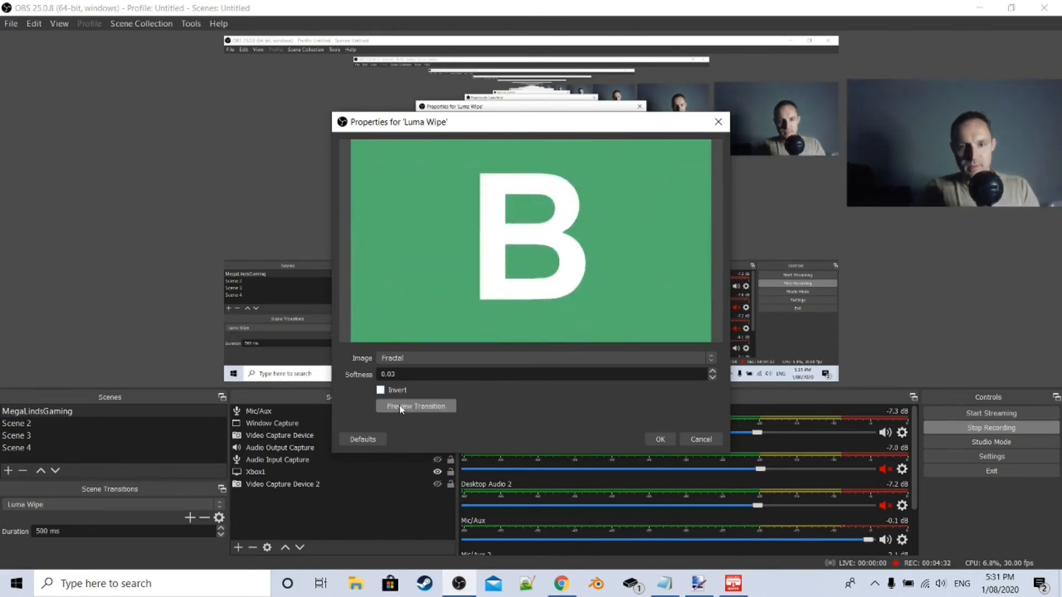
pyautogui.click(380, 390)
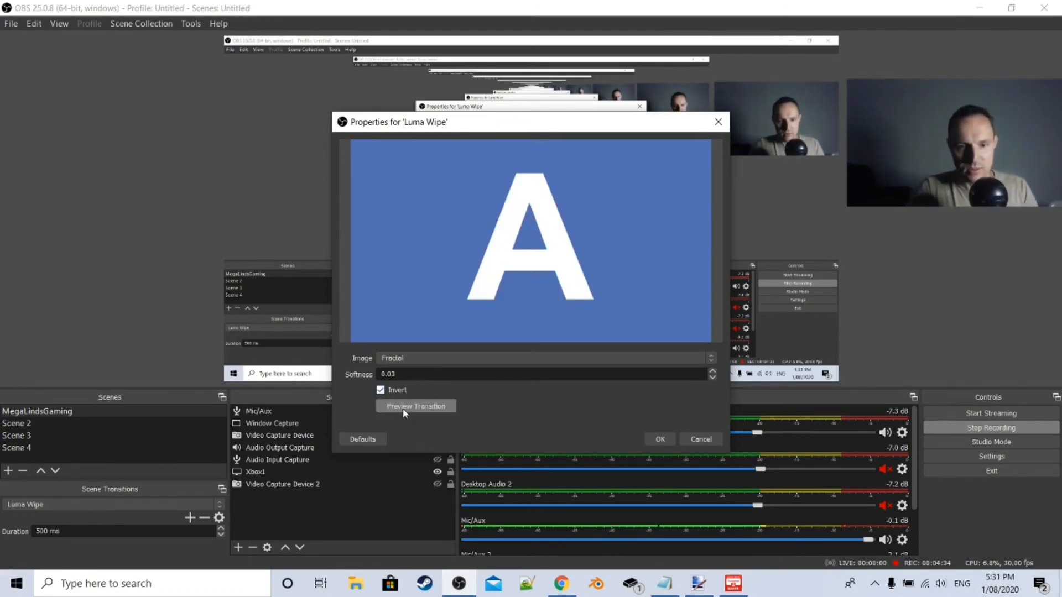
pyautogui.click(403, 408)
pyautogui.click(380, 390)
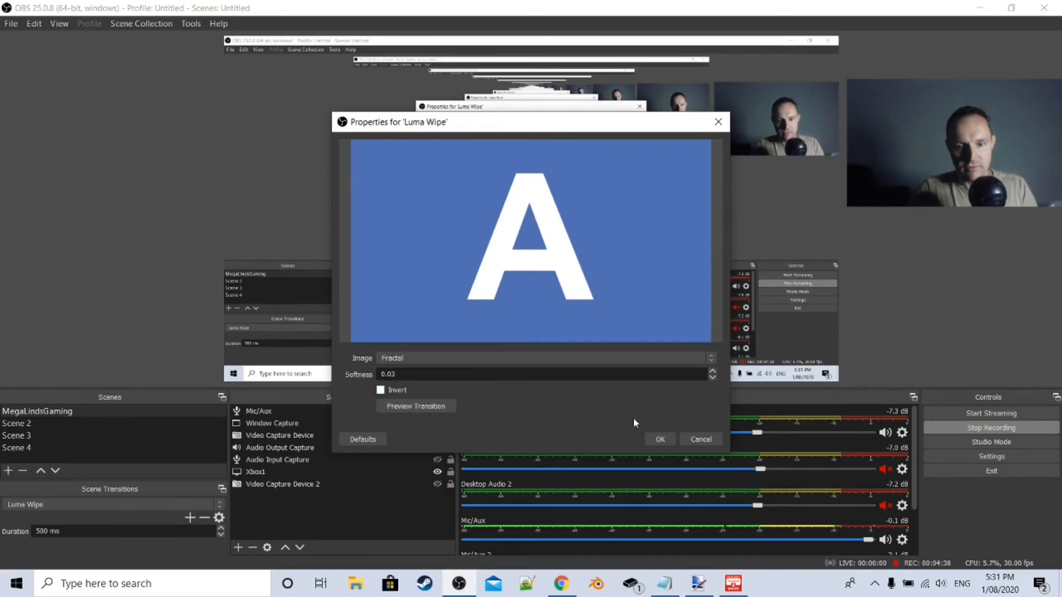
pyautogui.click(661, 439)
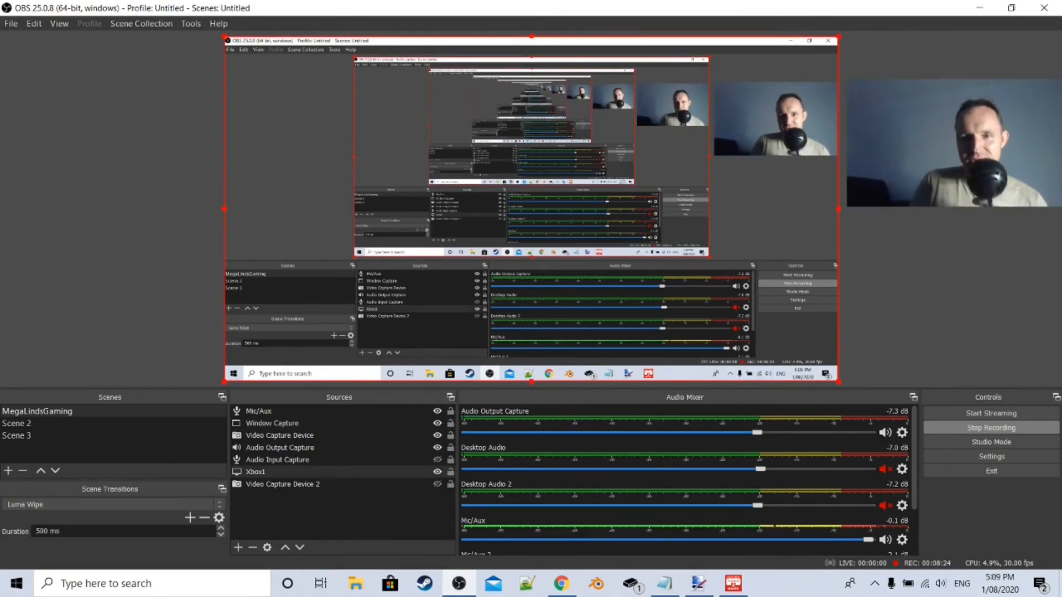
# Switch to Thumbnail Maker & Banner Maker and maximize its window.
pyautogui.click(734, 583)
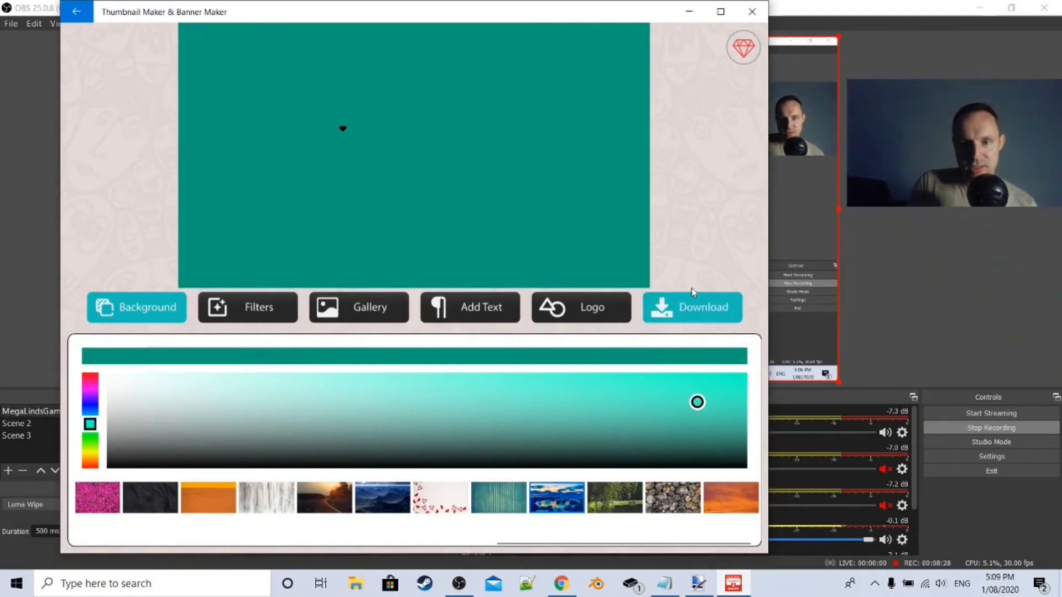
pyautogui.click(720, 11)
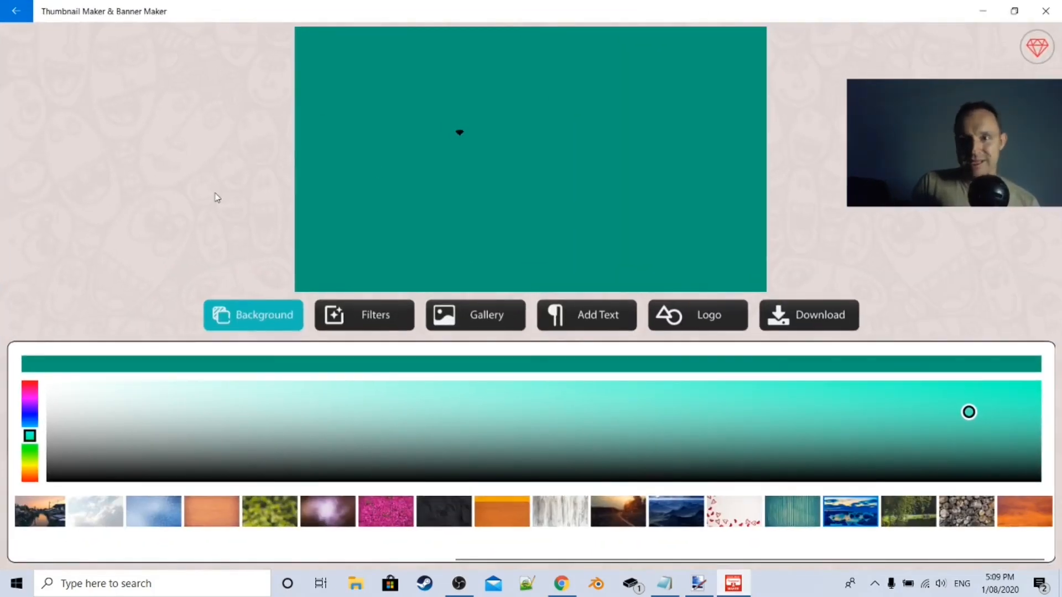